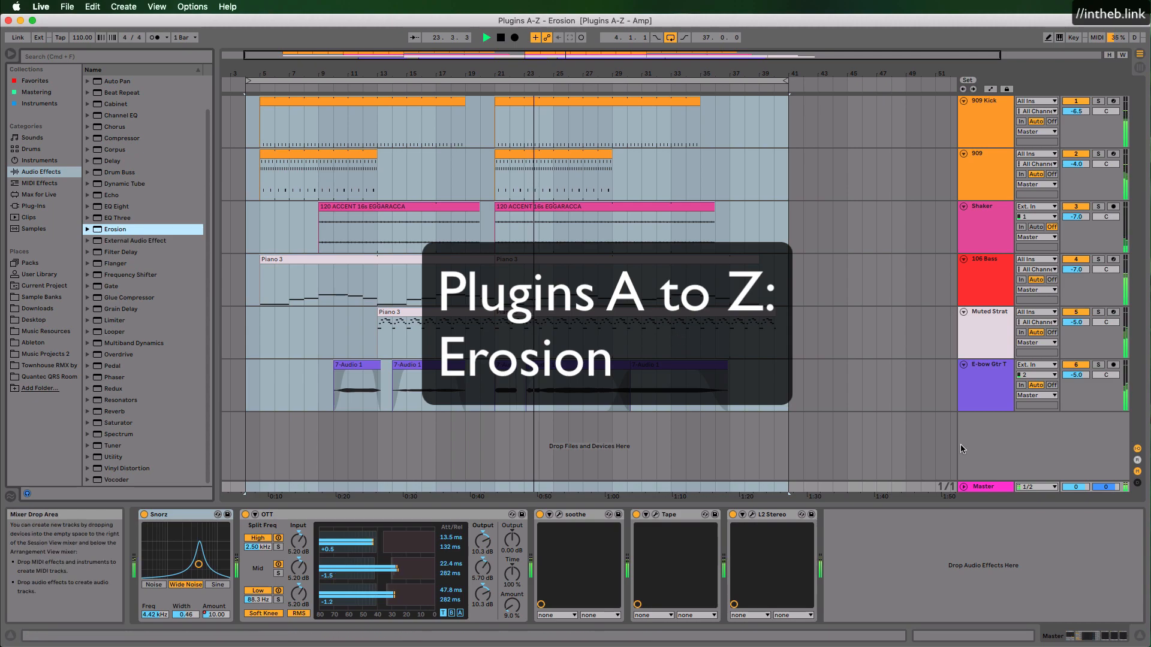
Step: Unfold the Master track and review the automation envelope for the Snorz device's Amount
click(963, 486)
click(993, 470)
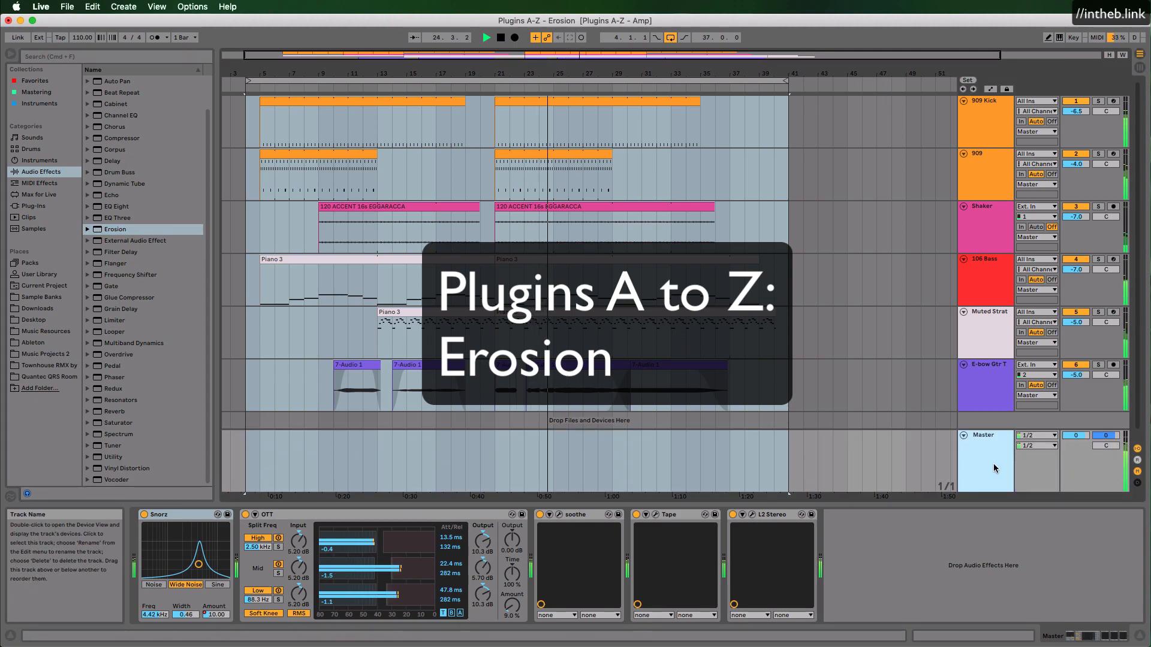
key(a)
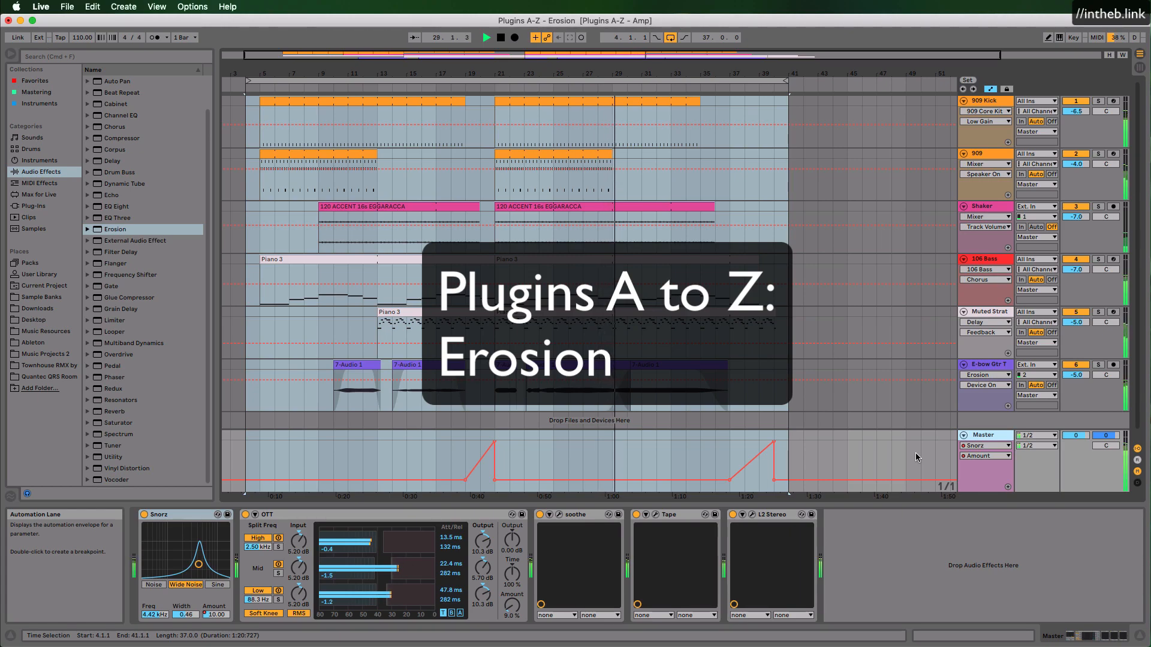
key(a)
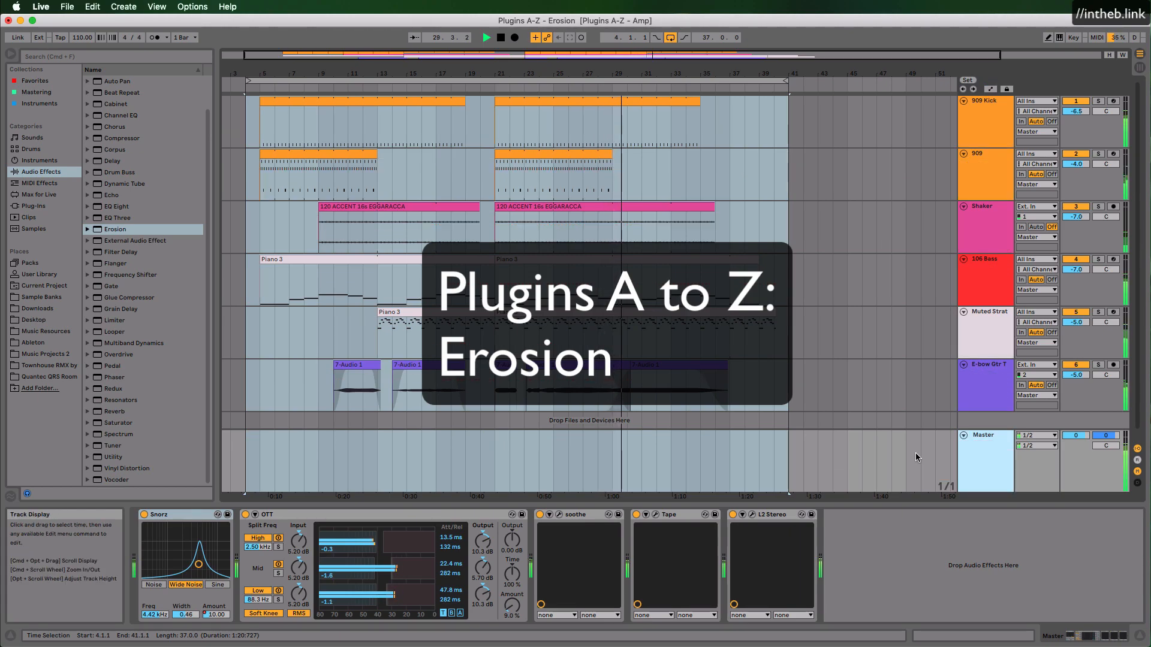
Step: Review the device chains of the 909 Kick, 909, Shaker, 106 Bass and E-bow Gtr tracks, including Nostalgia's Echo settings
click(983, 120)
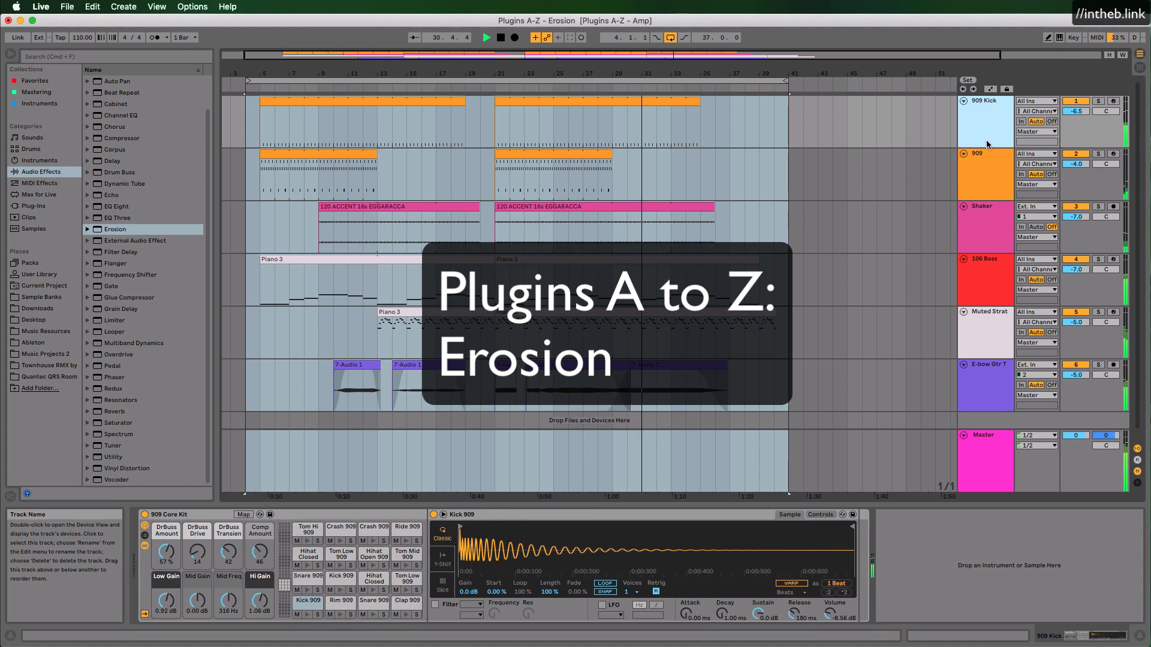
click(987, 174)
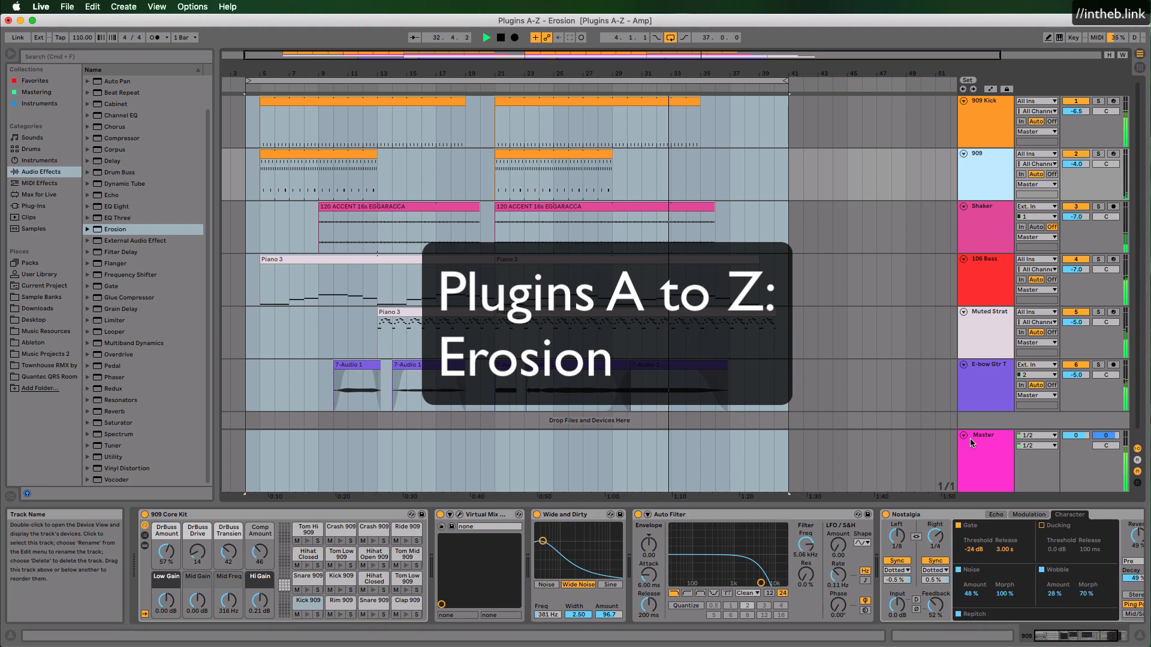
mouse_move(1060, 640)
mouse_down()
mouse_move(1070, 640)
mouse_move(1049, 642)
mouse_up()
click(997, 515)
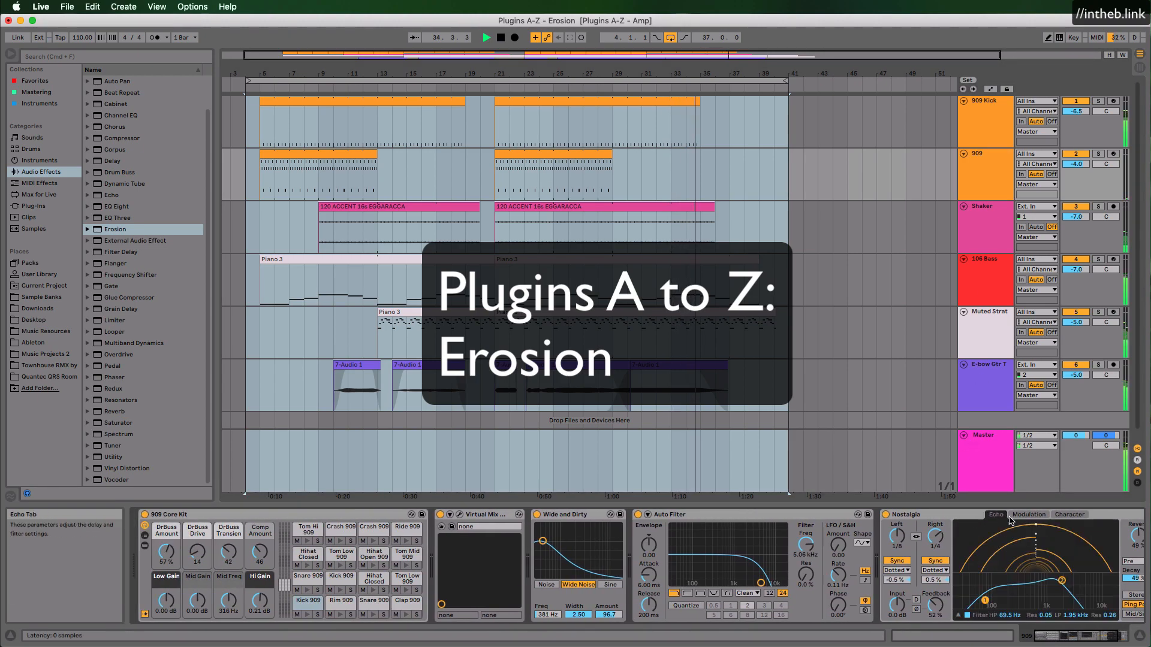
click(997, 239)
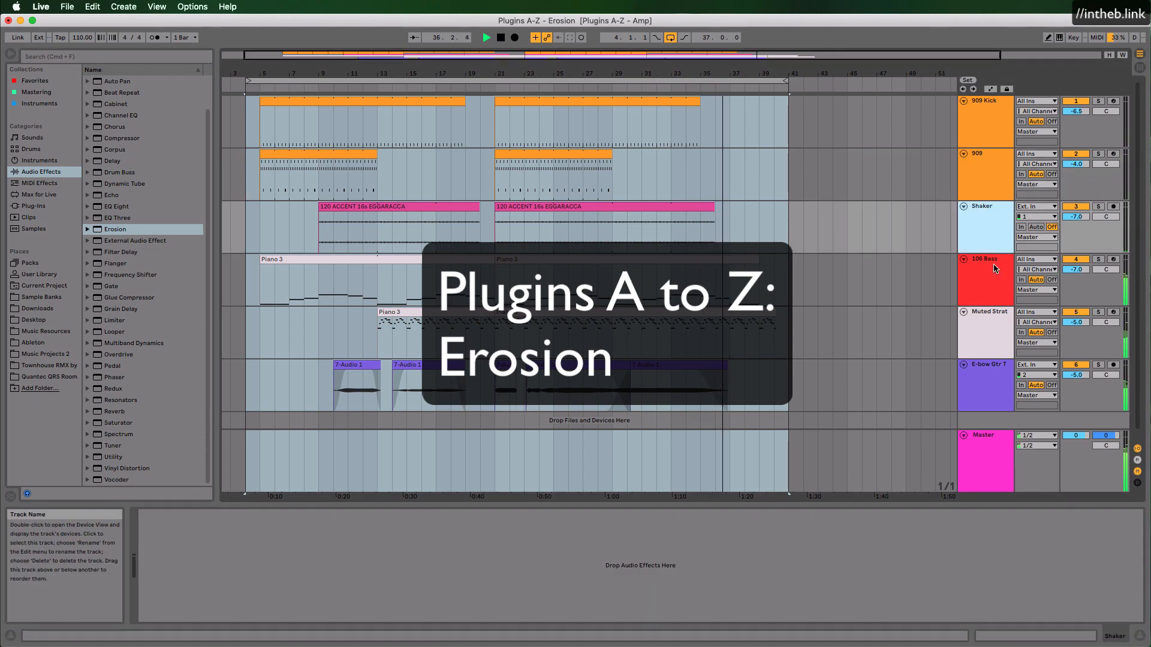
click(995, 297)
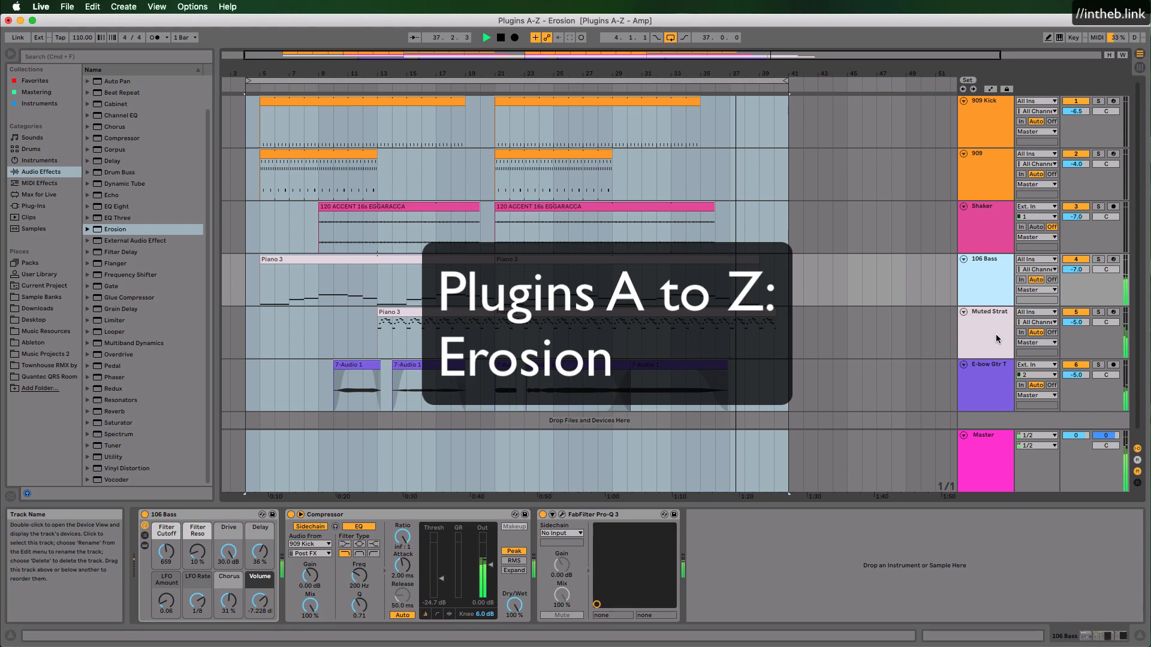
click(997, 397)
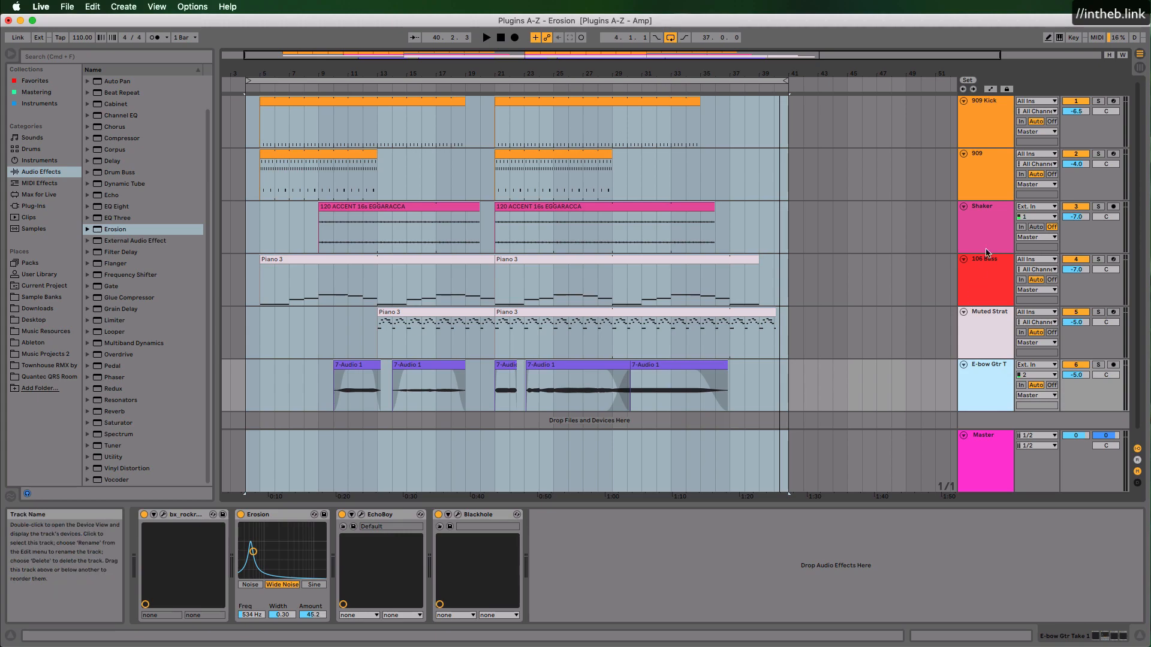
Step: Show the 909 track's device chain and expand the list of Erosion presets in the browser
click(990, 113)
click(987, 171)
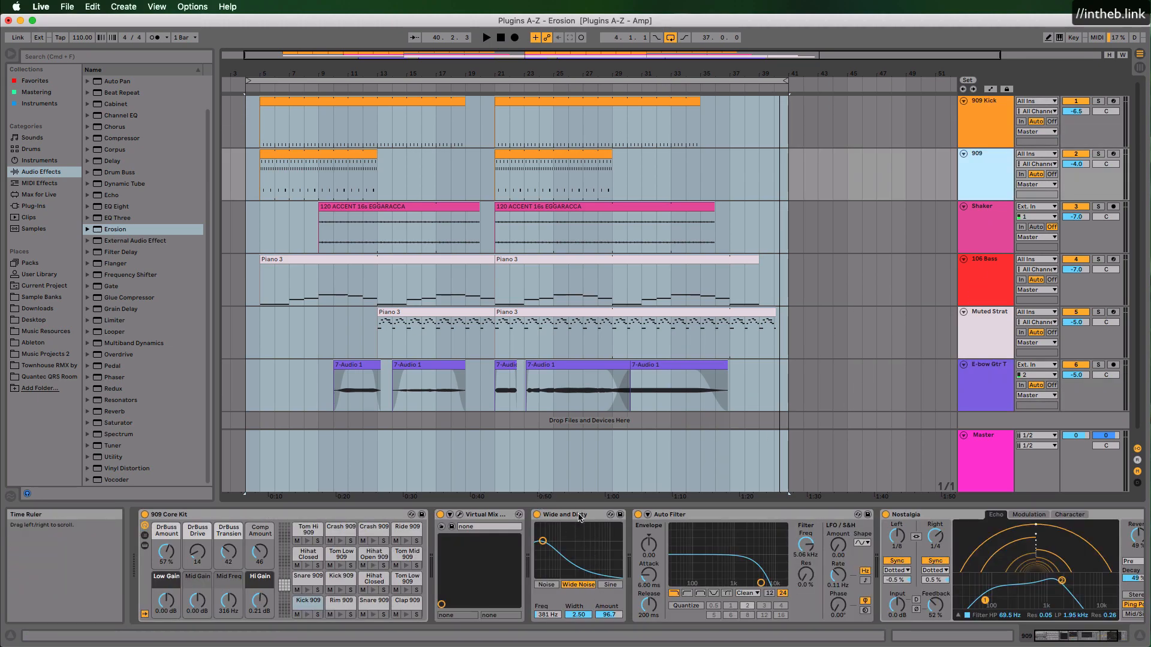
click(87, 229)
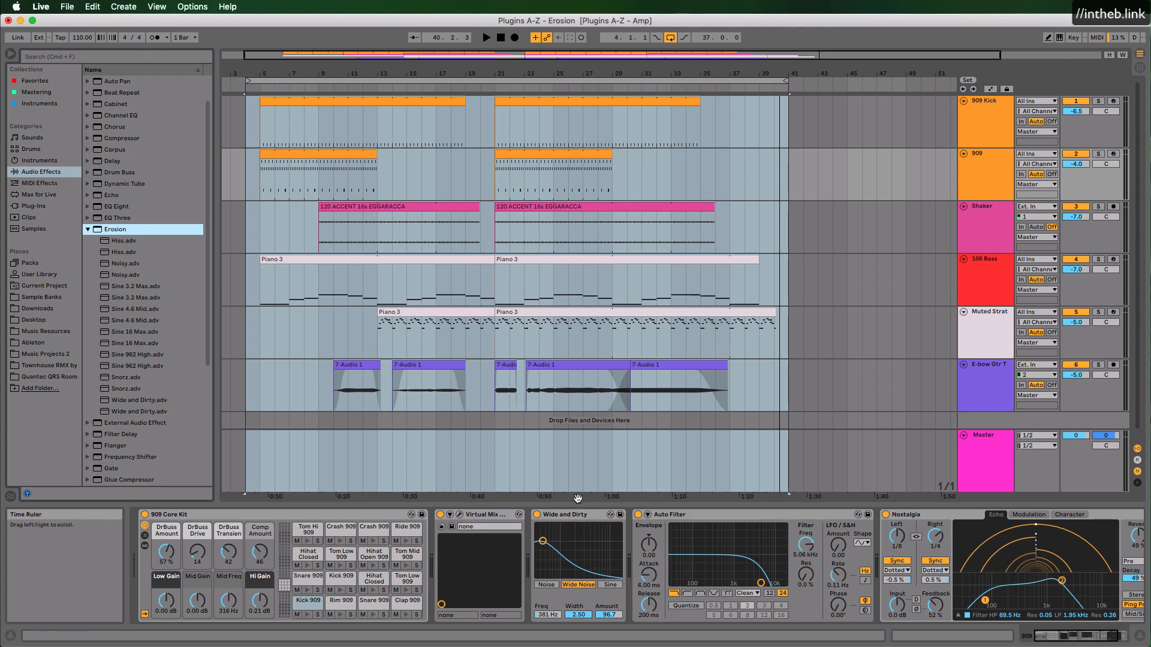
Step: Solo the 909 track and audition its second clip from bar 21, comparing the Wide and Dirty device on and off
click(1098, 154)
click(522, 154)
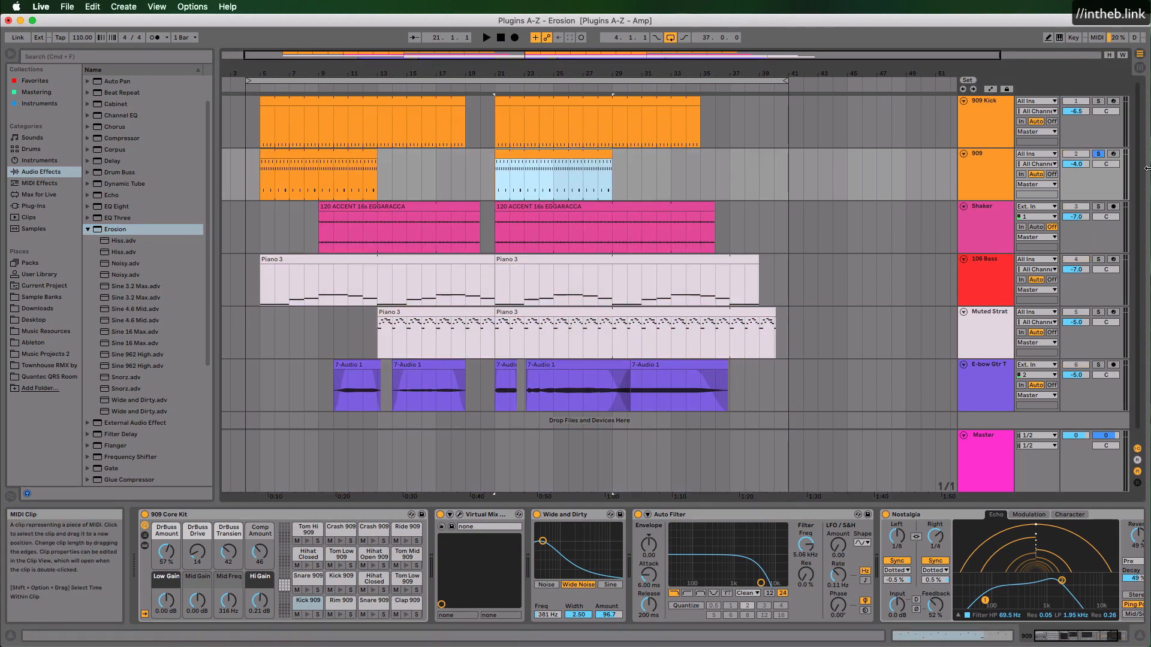
key(space)
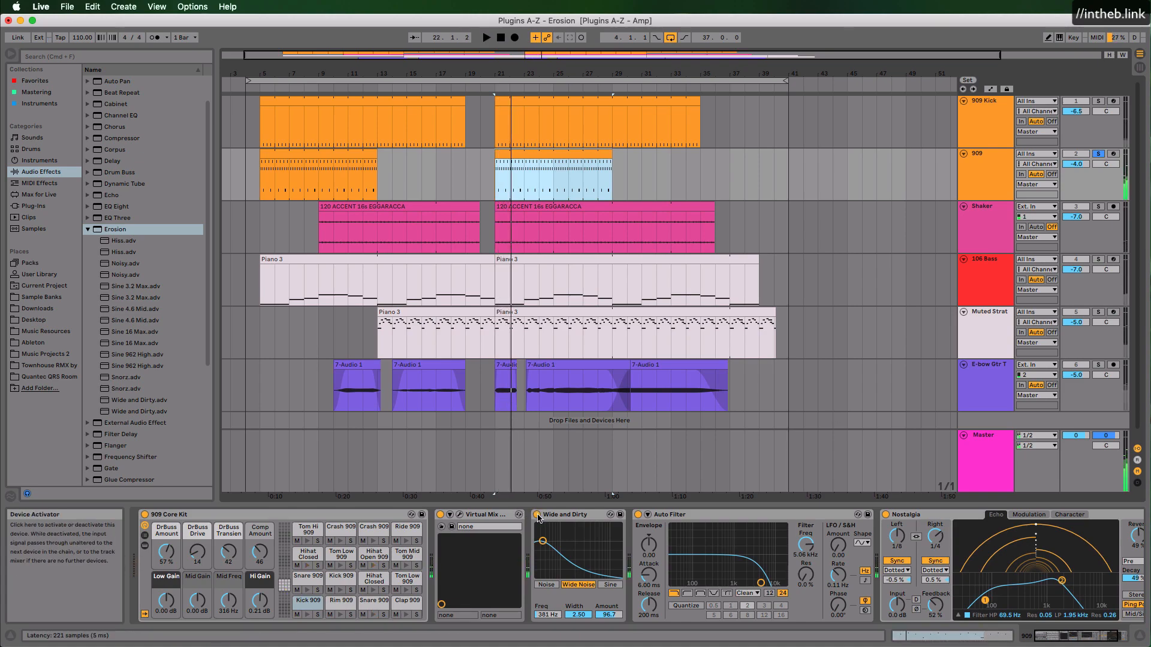
click(537, 515)
key(space)
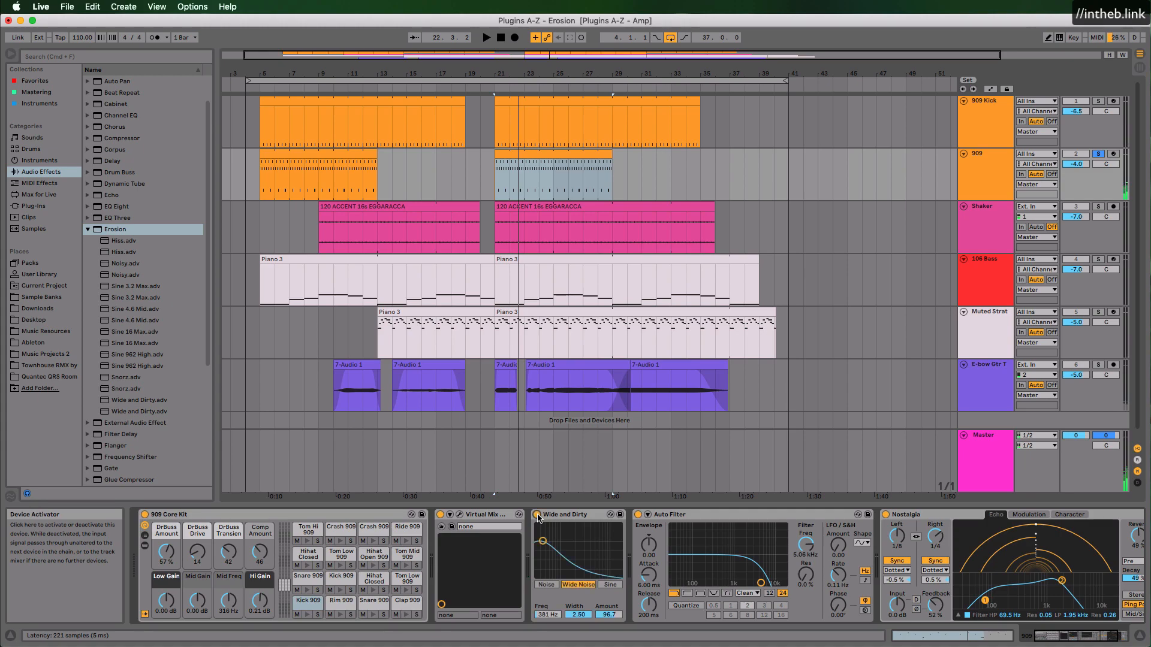
key(space)
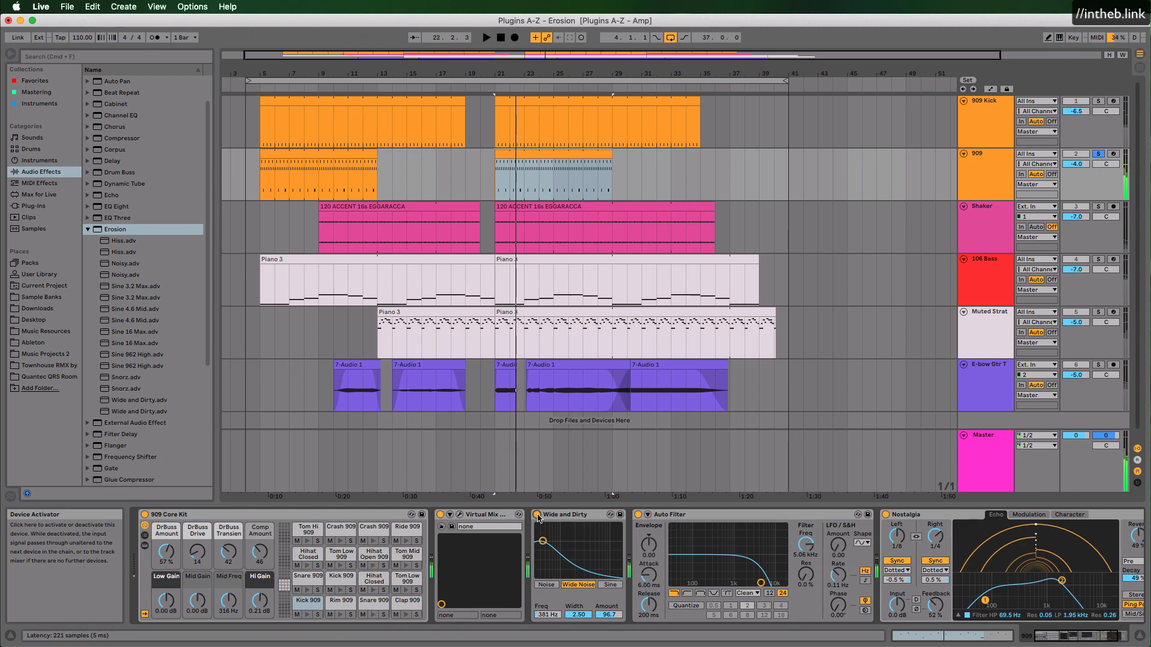
Step: Deactivate Nostalgia on the 909 track, and compare playback with Wide and Dirty bypassed and active
click(885, 514)
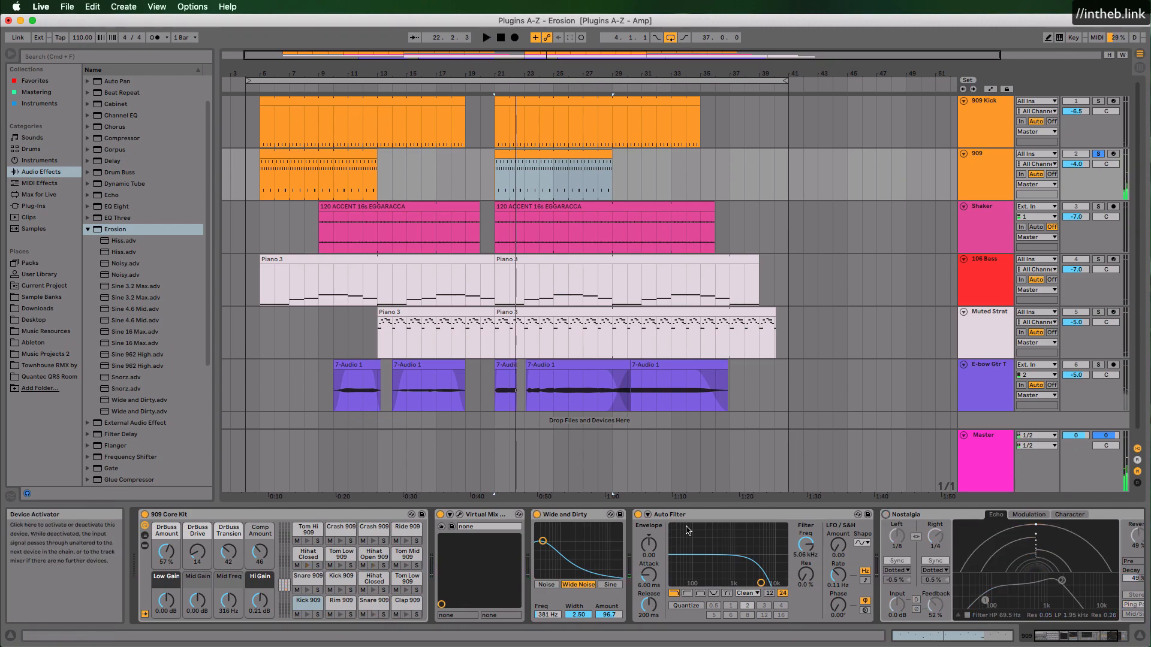
click(537, 515)
key(space)
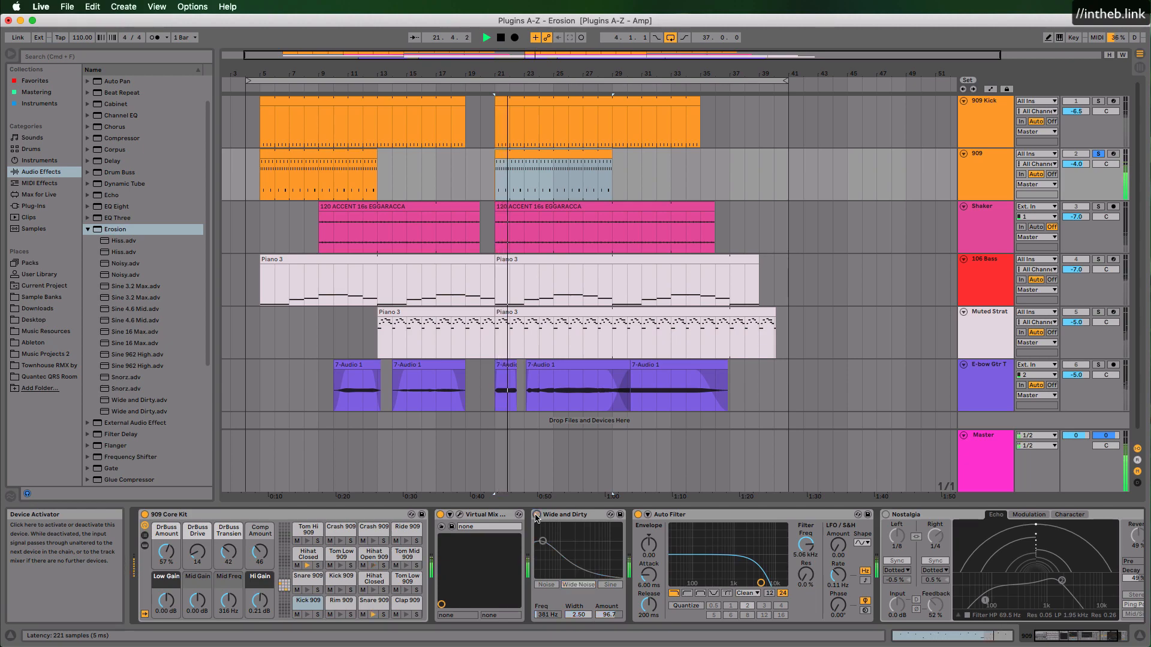
click(537, 516)
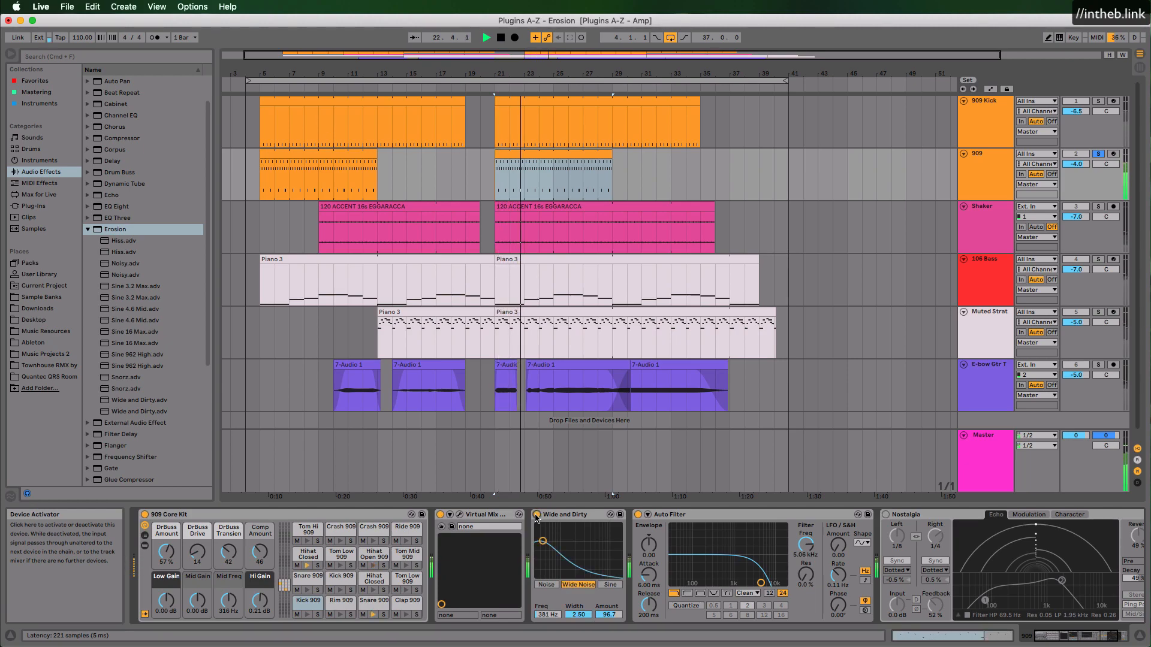
Step: Show the Muted Strat track's device chain and examine its Erosion device and the two LFOs for Frequency and Amount
click(988, 322)
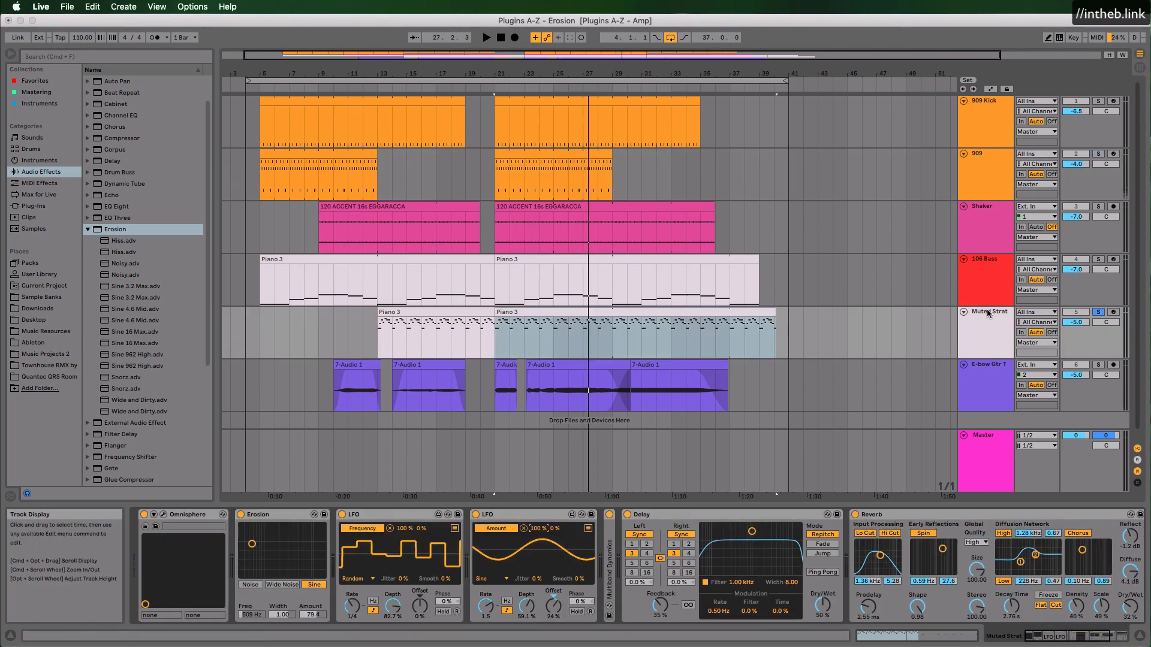
click(985, 339)
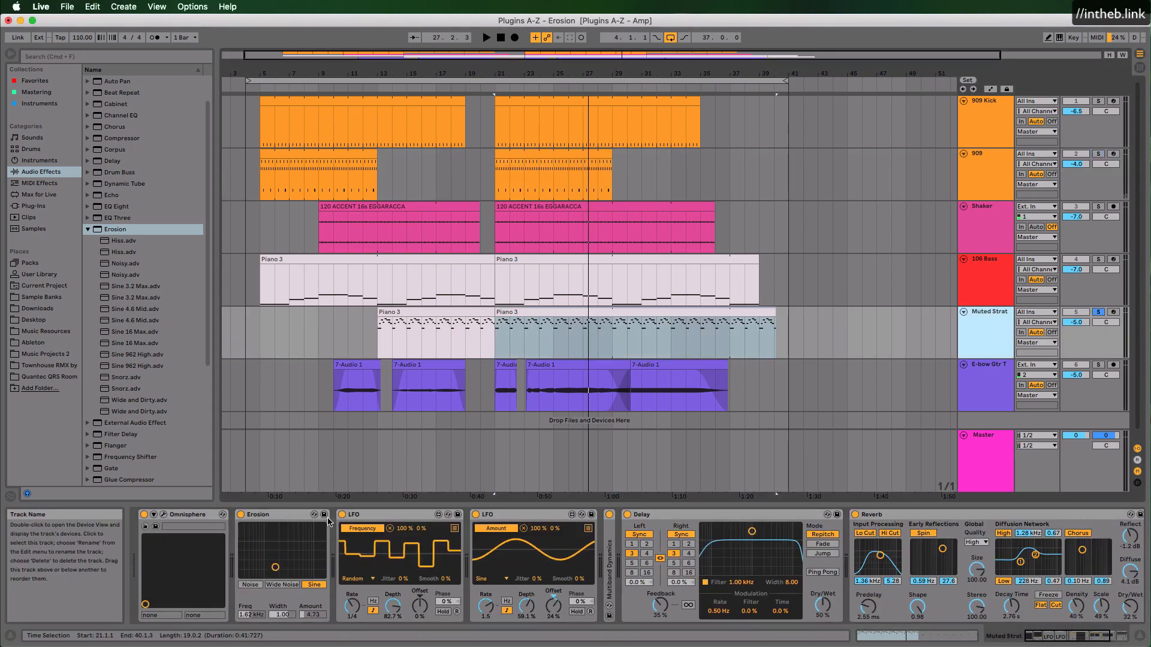
click(286, 515)
click(392, 515)
click(516, 519)
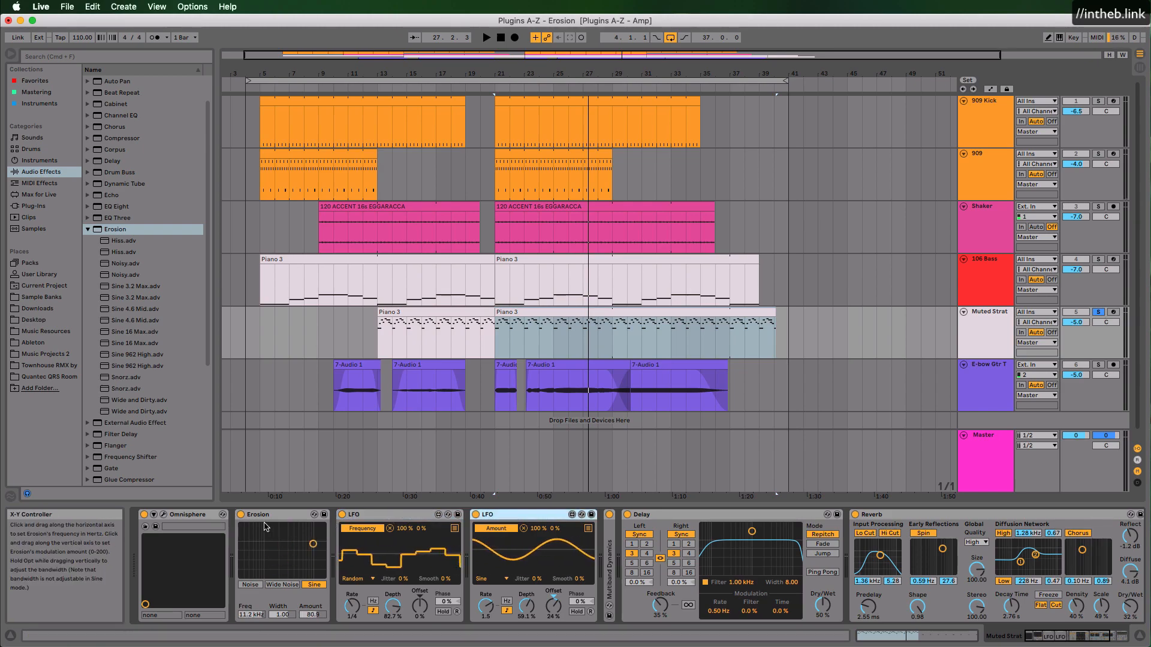
Step: Deactivate Delay and Reverb on the Muted Strat track and select its second Piano 3 clip
click(542, 313)
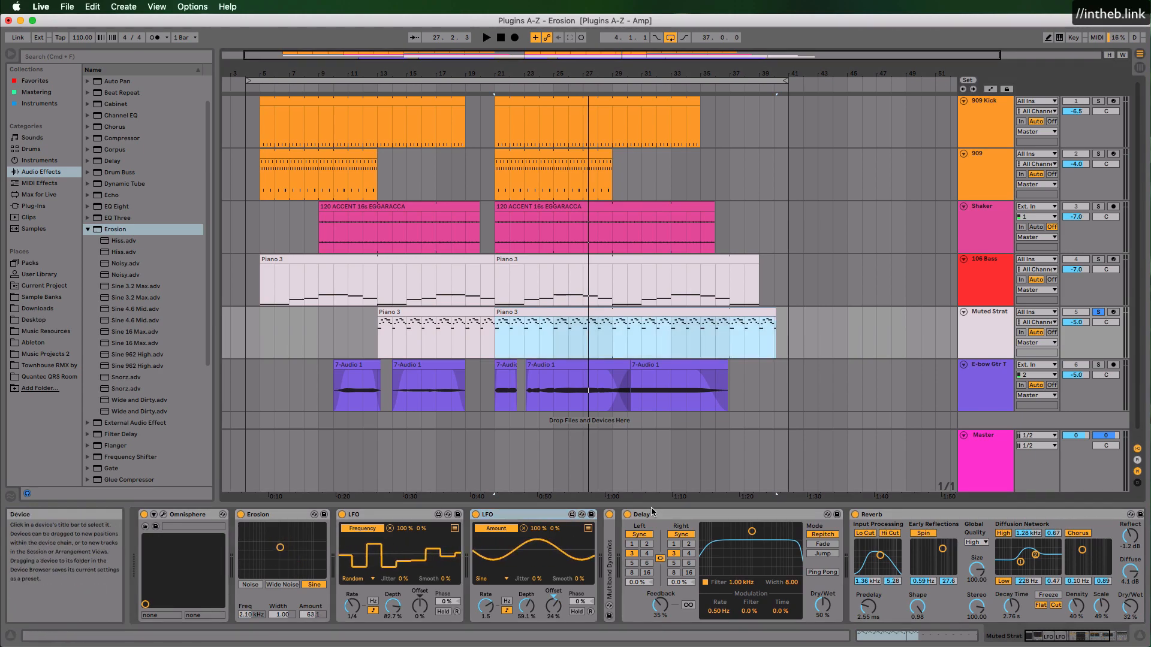
click(627, 514)
click(855, 514)
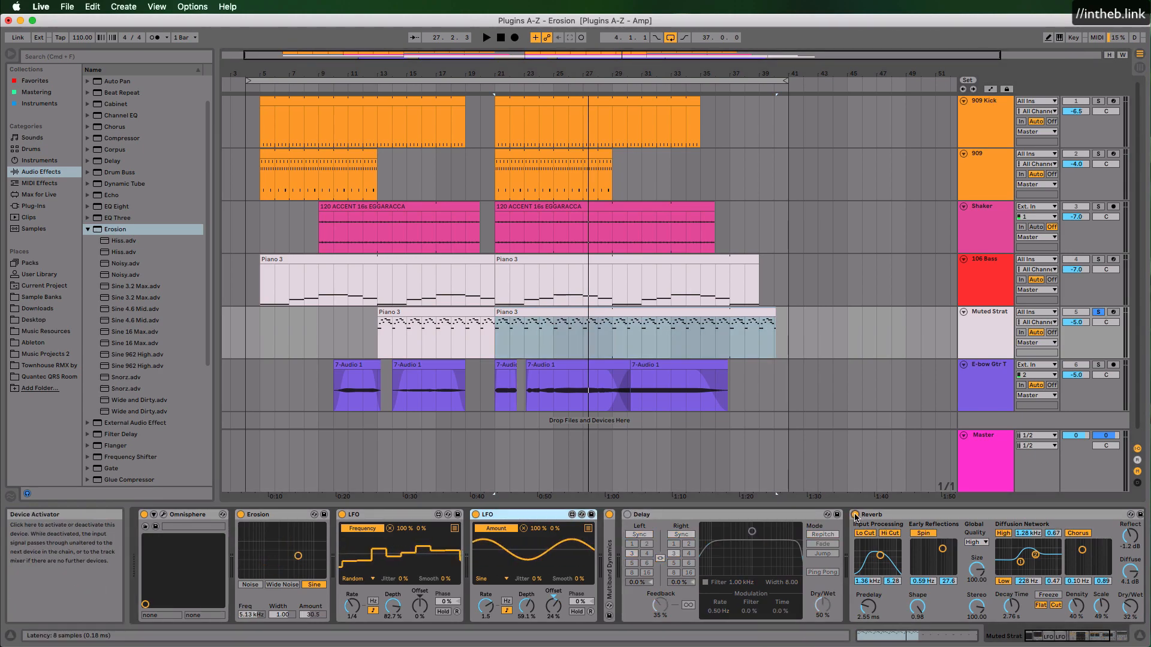
click(518, 312)
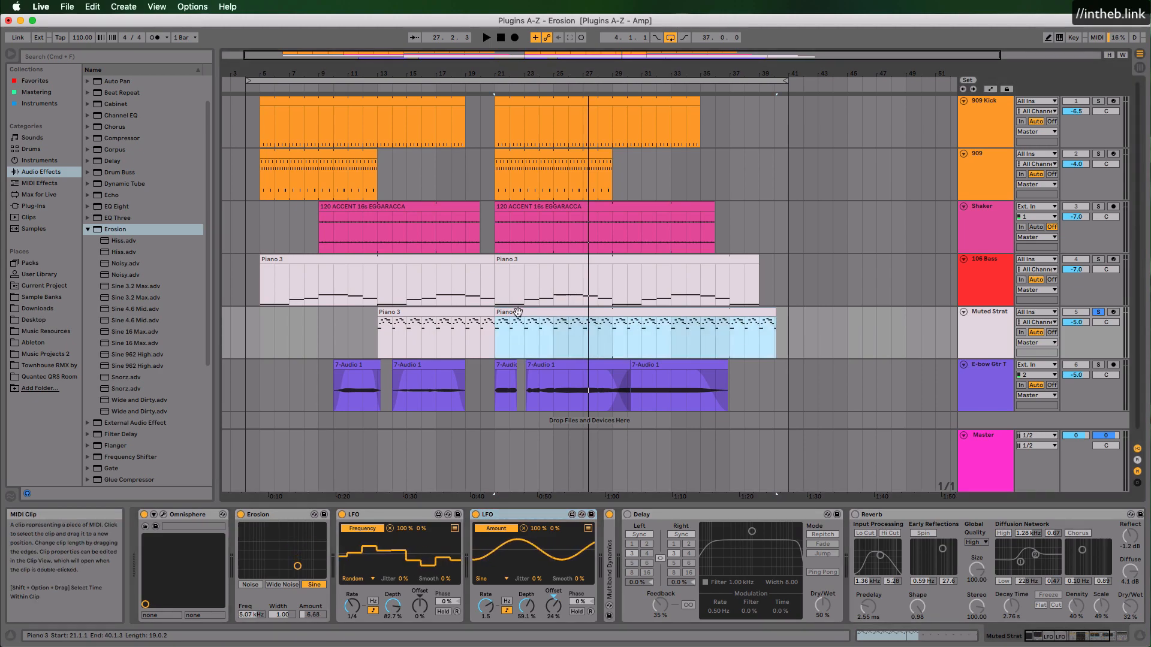
Step: Play the selected Muted Strat clip and compare its sound with Erosion active and bypassed
key(space)
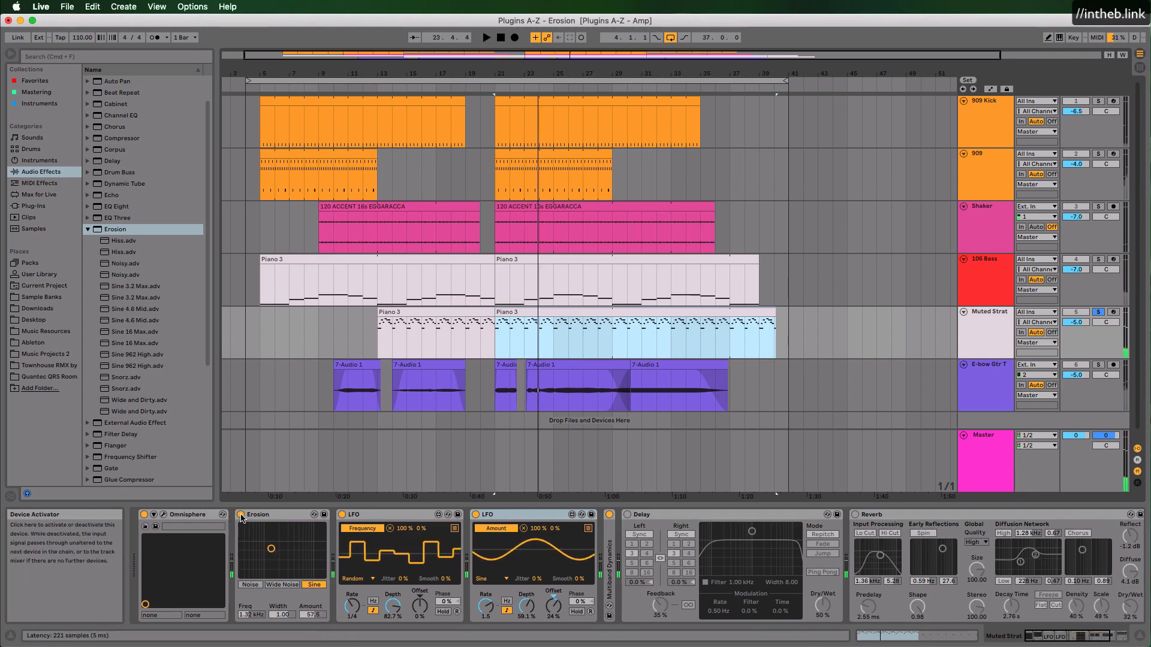
click(241, 516)
key(space)
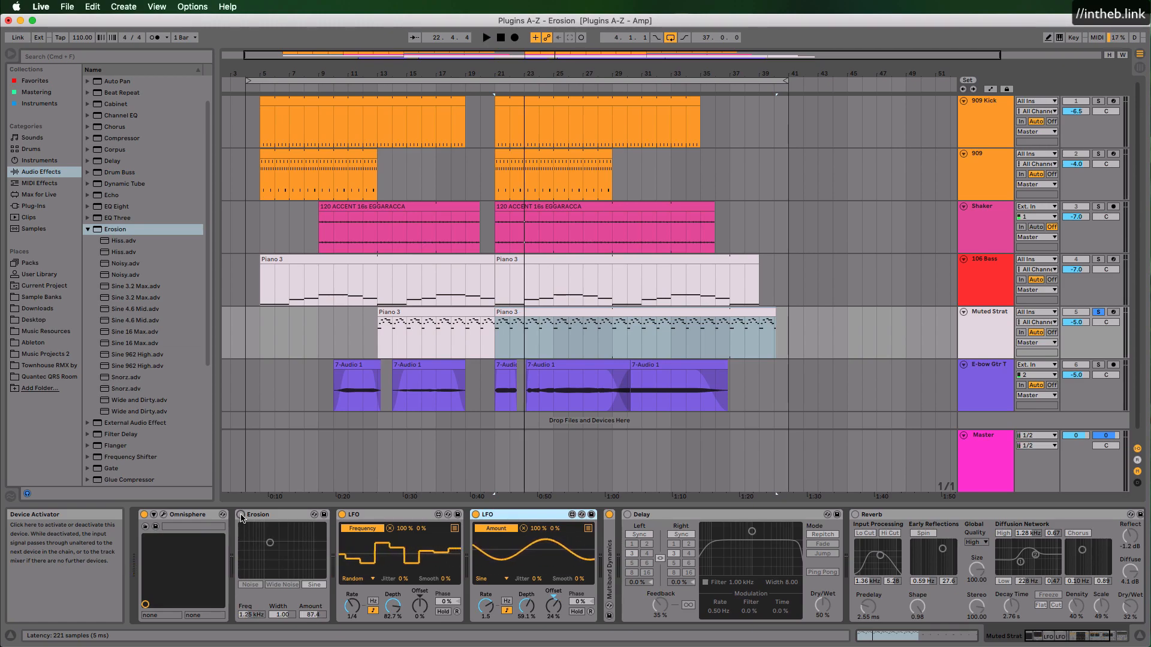
key(space)
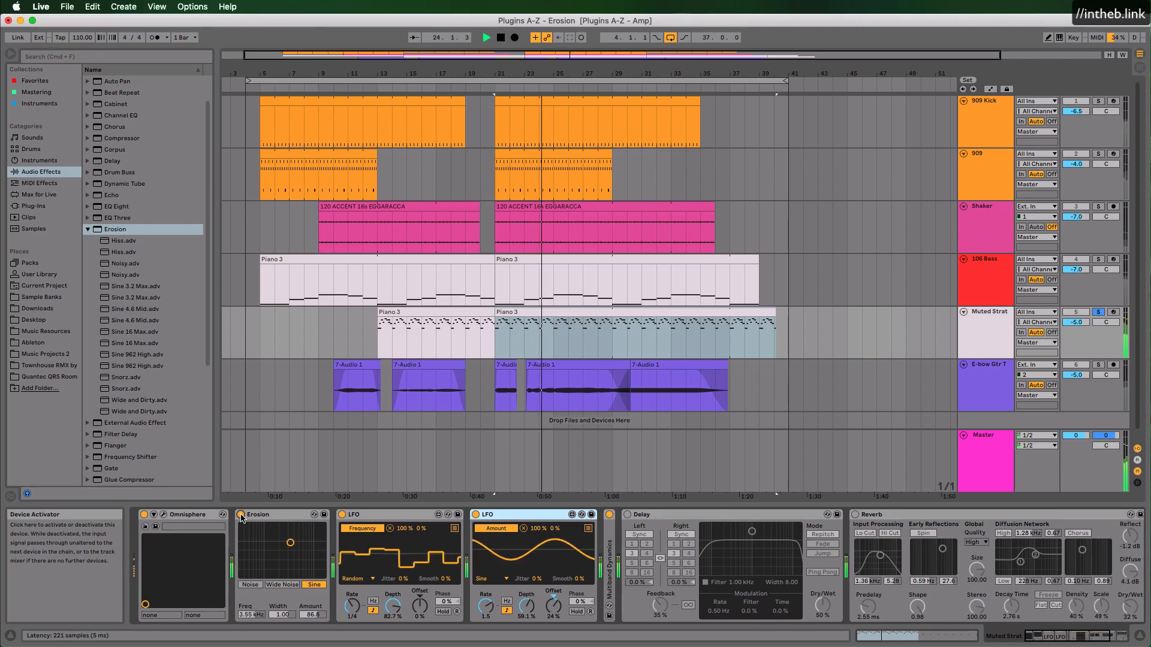
Step: Solo the E-bow Gtr track and view the bx_rockrack amp settings in its device chain
click(1098, 365)
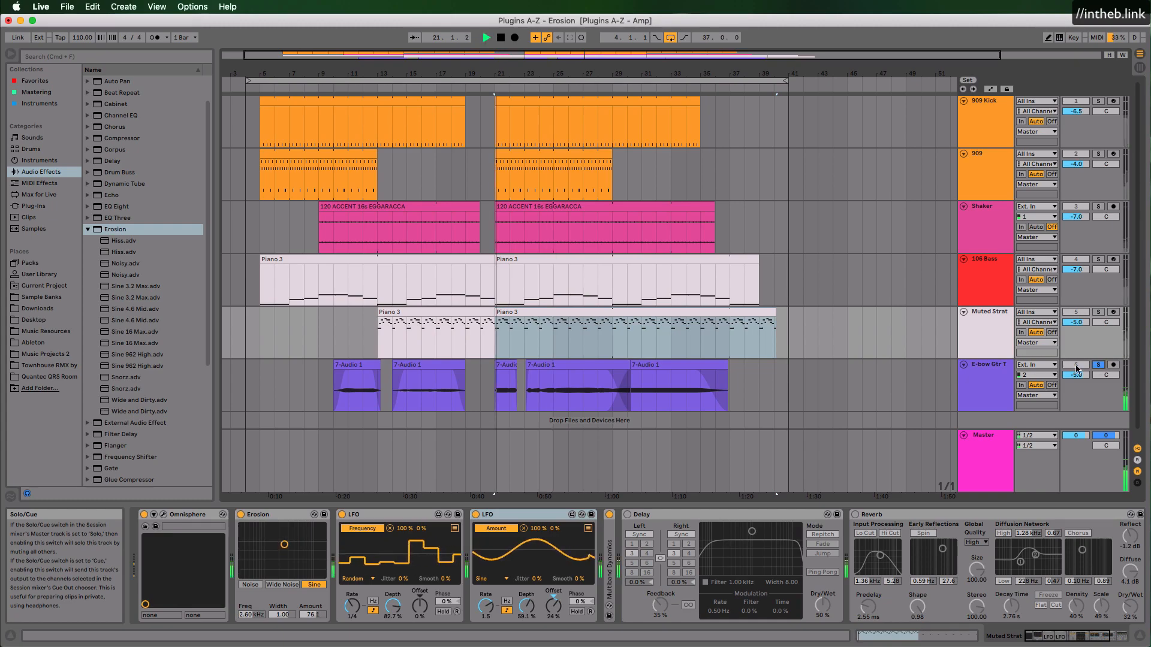
click(984, 384)
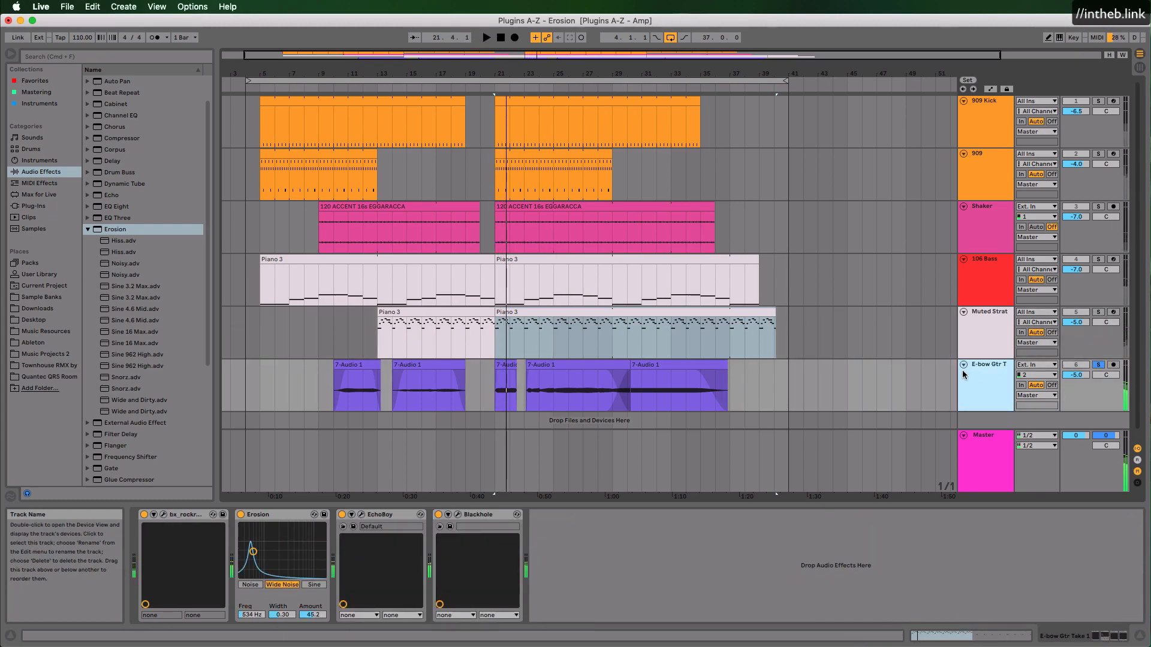
click(163, 515)
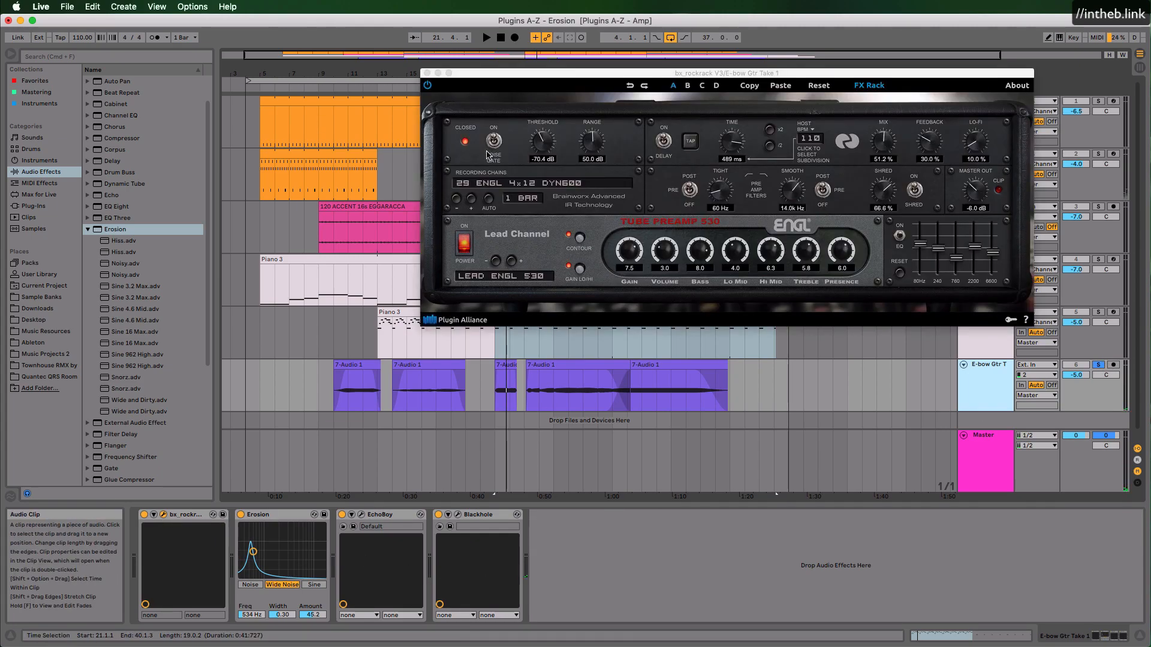
click(427, 72)
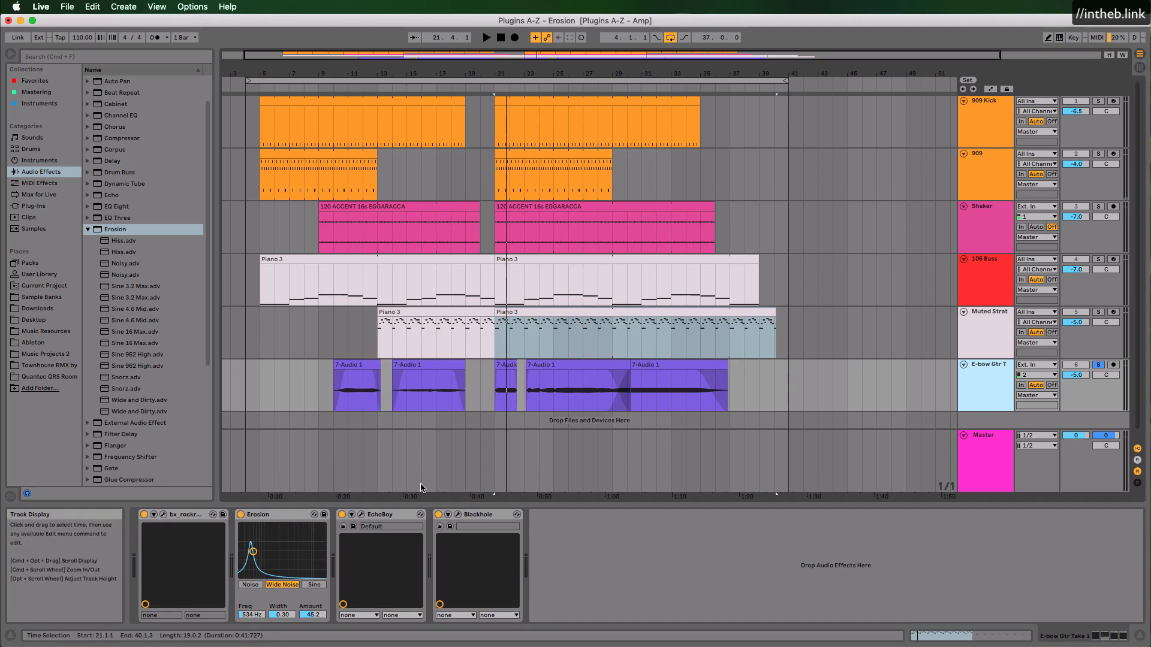
Step: Audition the E-bow Gtr clip starting at bar 23 with its Erosion device bypassed and active
click(599, 365)
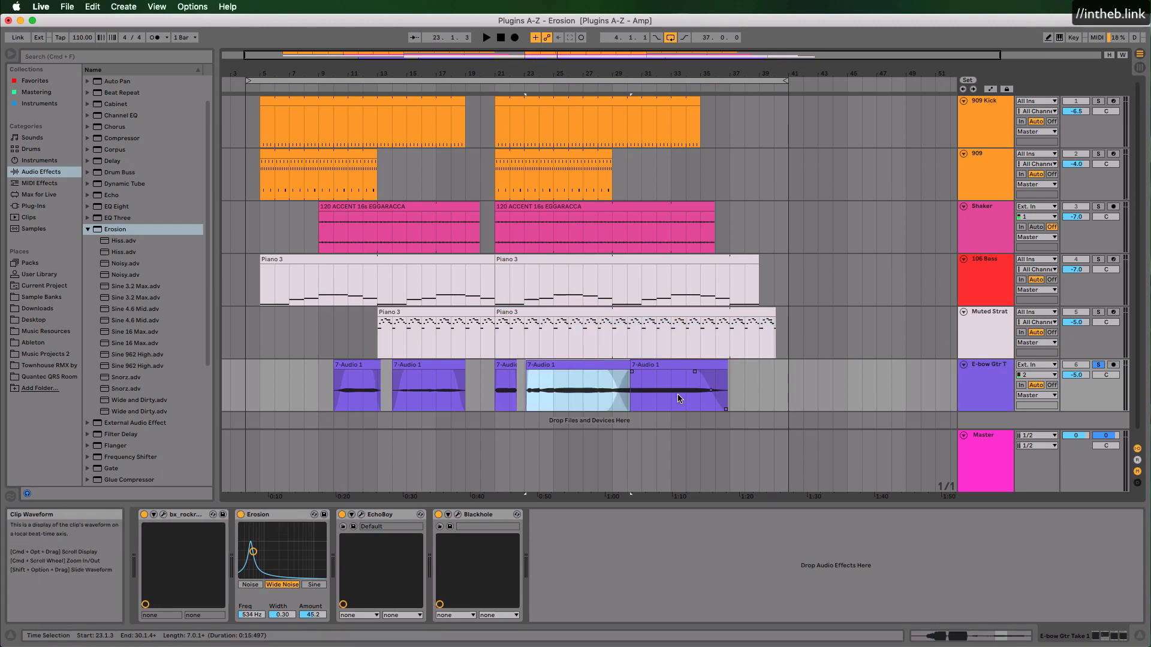
click(241, 517)
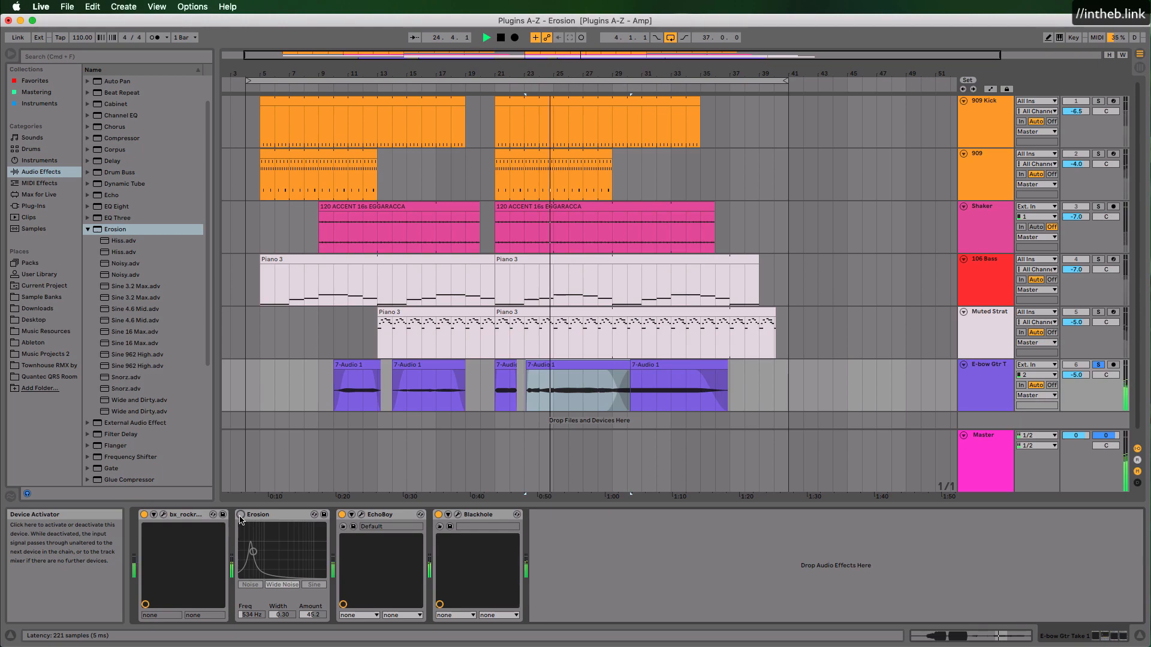
click(240, 516)
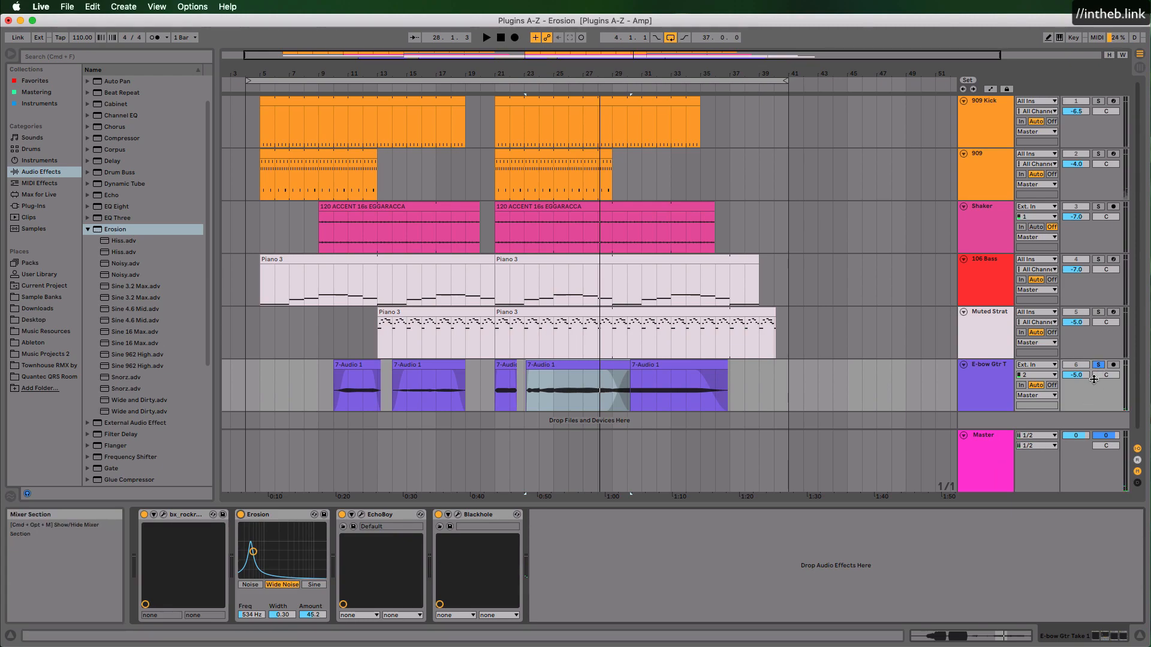
Step: Display the Master track's Snorz Amount automation and play the song through its first ramp
click(975, 471)
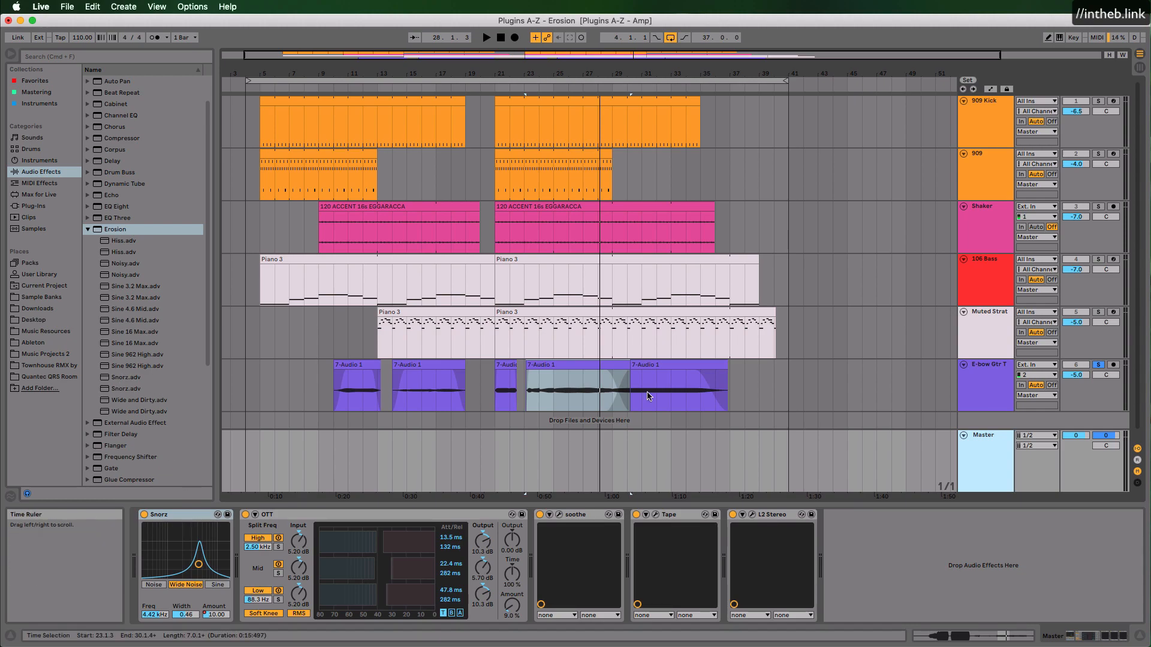
click(997, 381)
click(993, 458)
key(a)
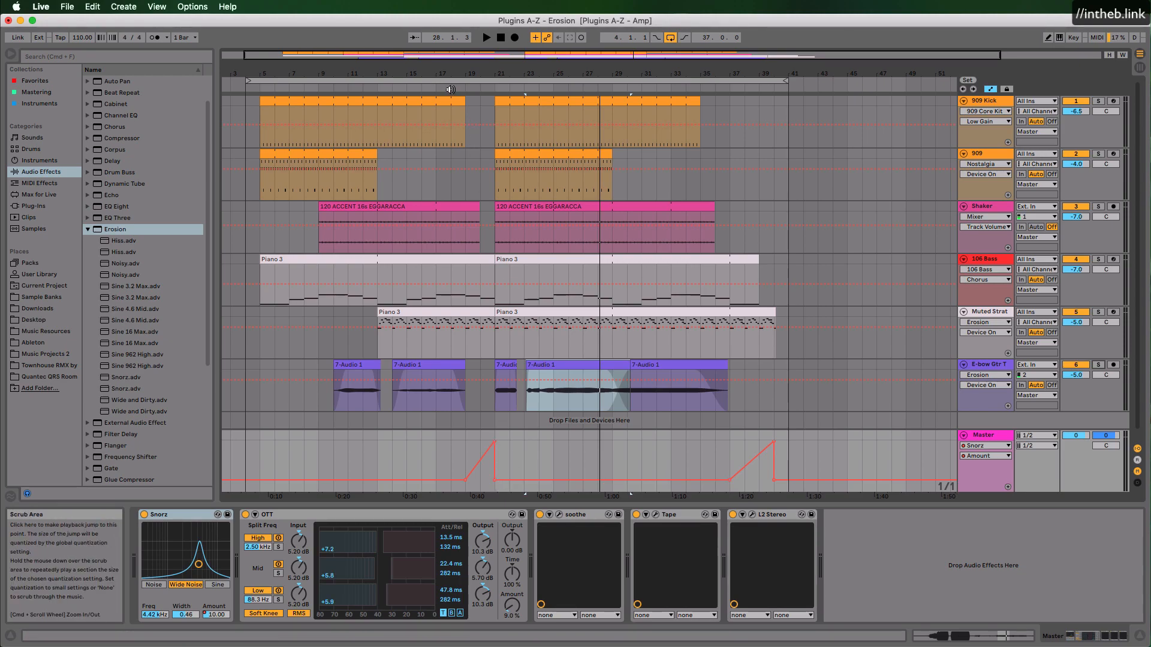
key(space)
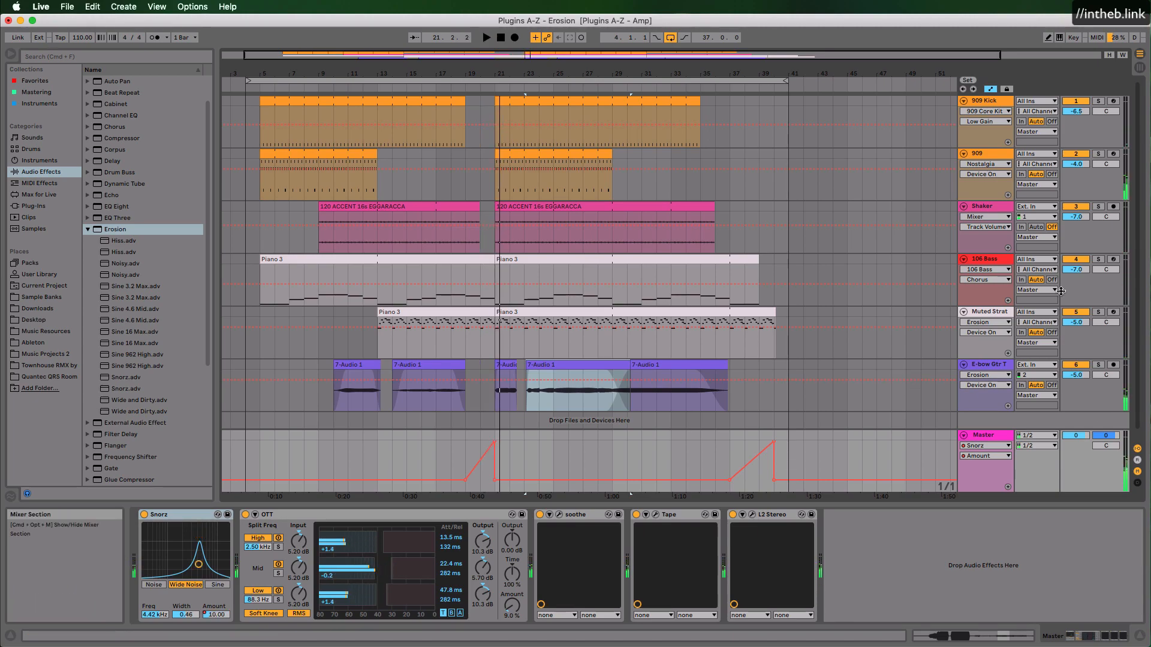
Step: Solo the Muted Strat track and deactivate its Erosion and both LFO devices
click(1098, 313)
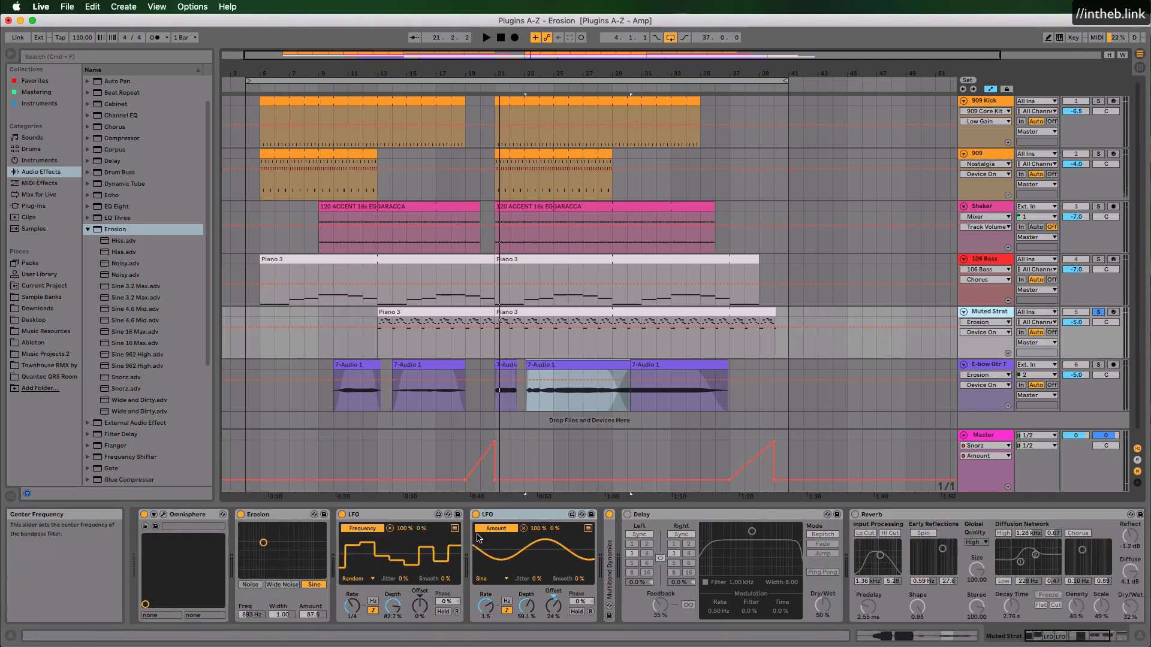
click(241, 515)
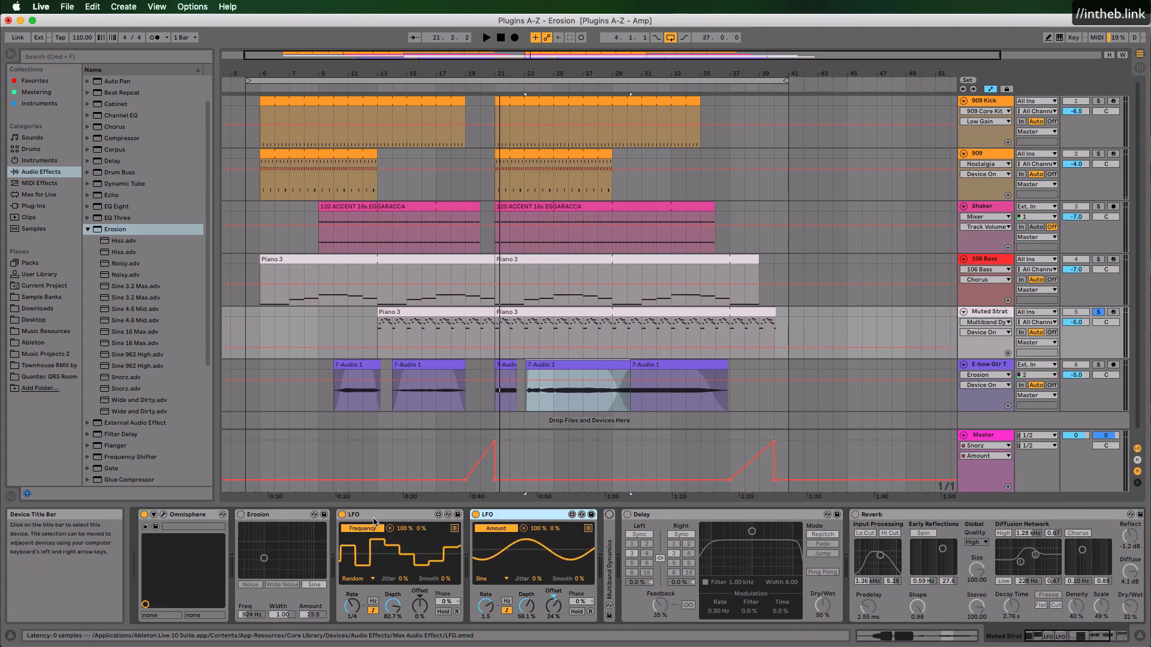
click(342, 514)
click(475, 515)
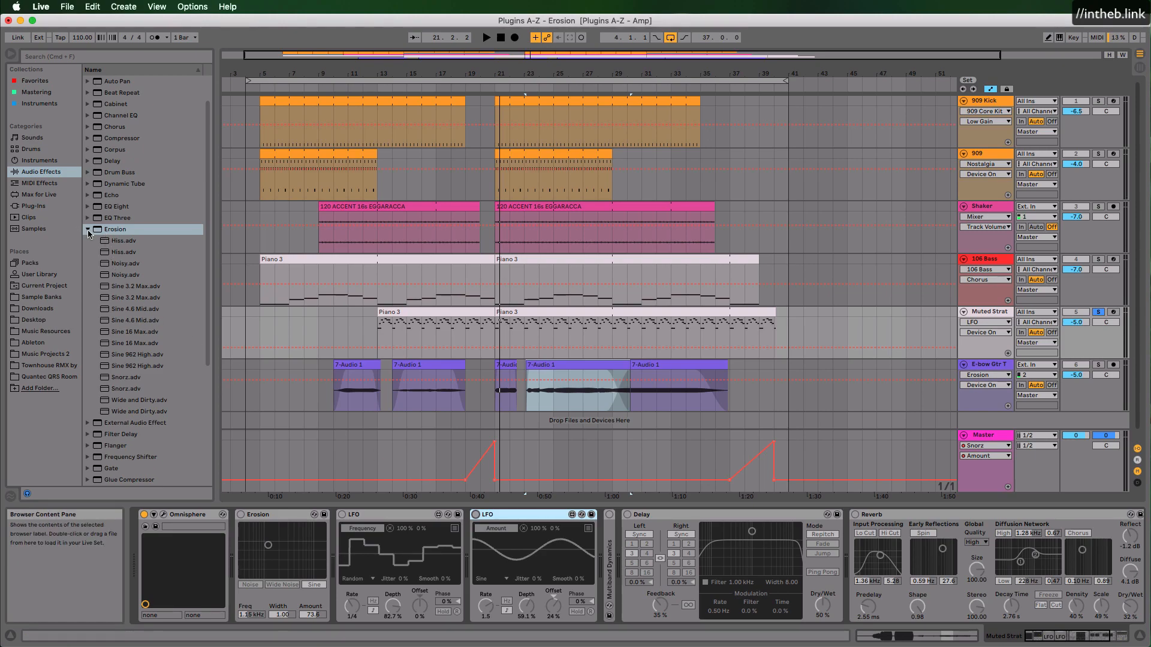
Step: Add a default Erosion device directly after Omnisphere on the Muted Strat track and bypass it
click(103, 232)
mouse_move(208, 427)
mouse_down()
mouse_move(236, 543)
mouse_move(327, 545)
mouse_move(229, 545)
mouse_move(283, 523)
mouse_move(294, 503)
mouse_up()
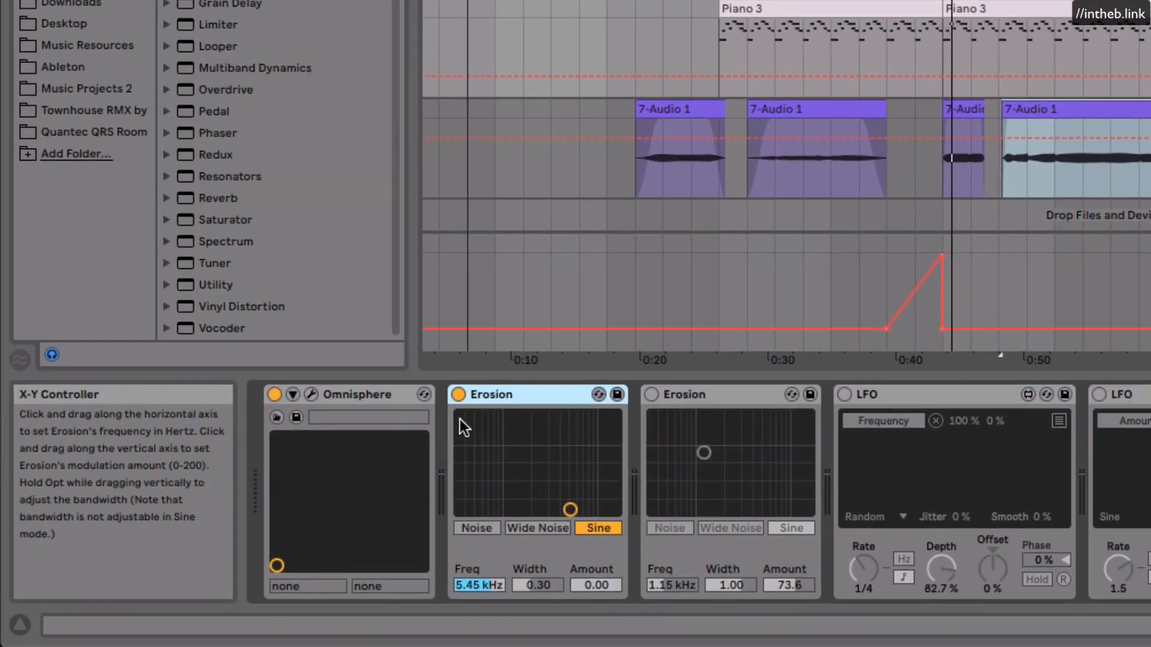
click(458, 394)
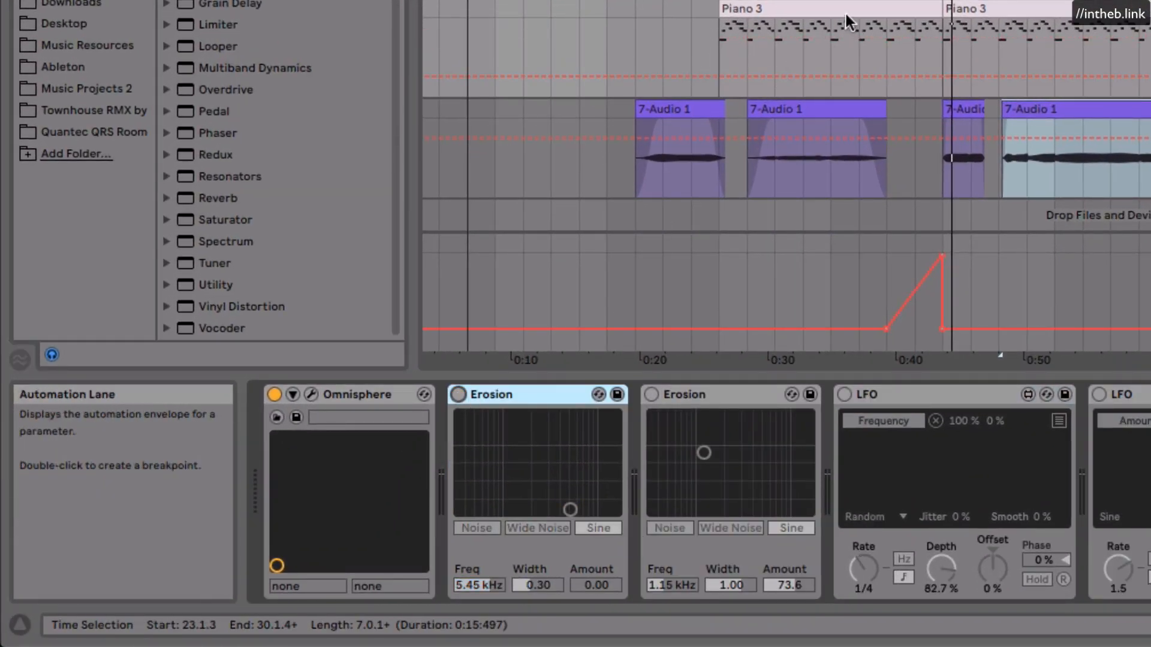
Step: Play the first Piano 3 clip of the Muted Strat track dry and activate the new Erosion device
click(877, 16)
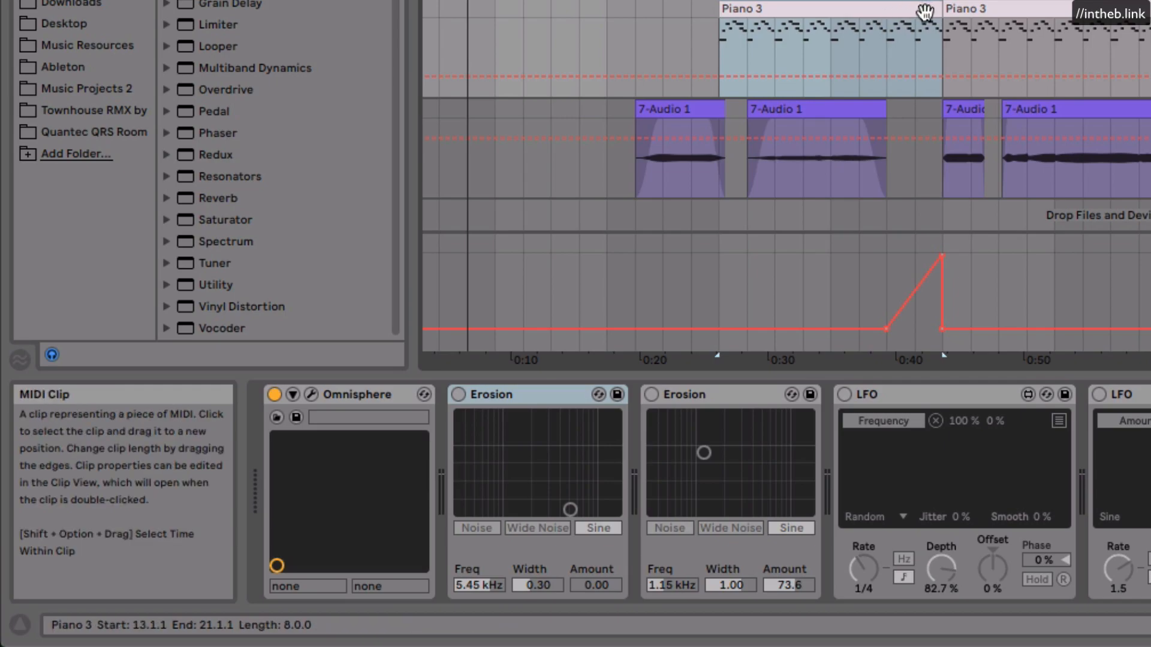
key(space)
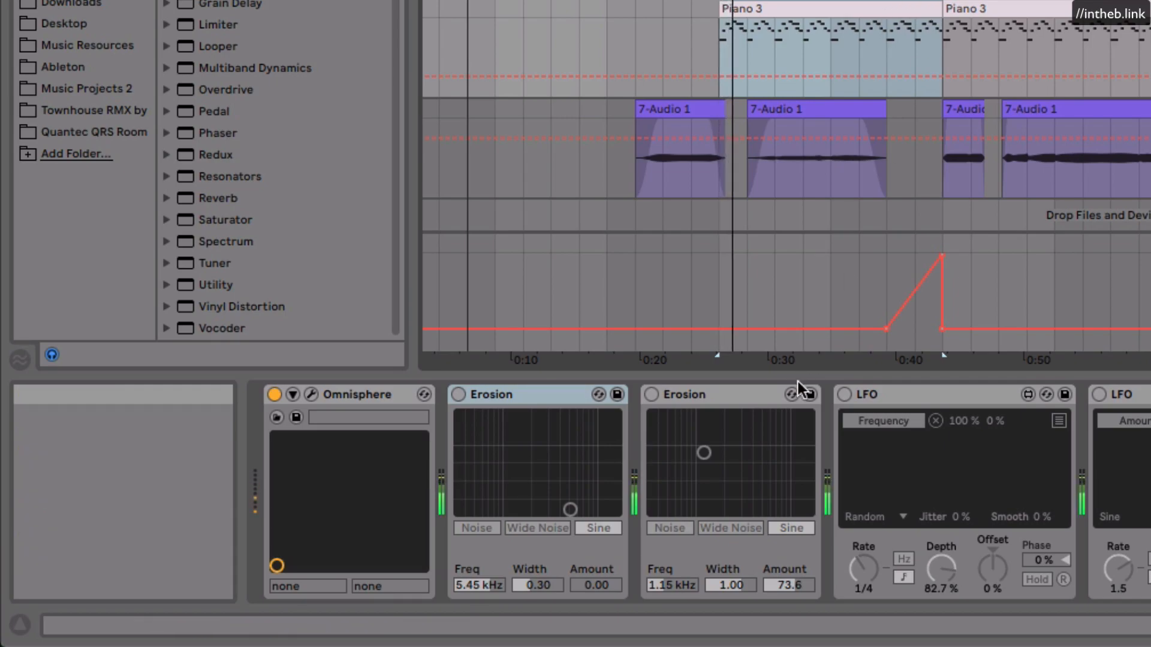
click(459, 396)
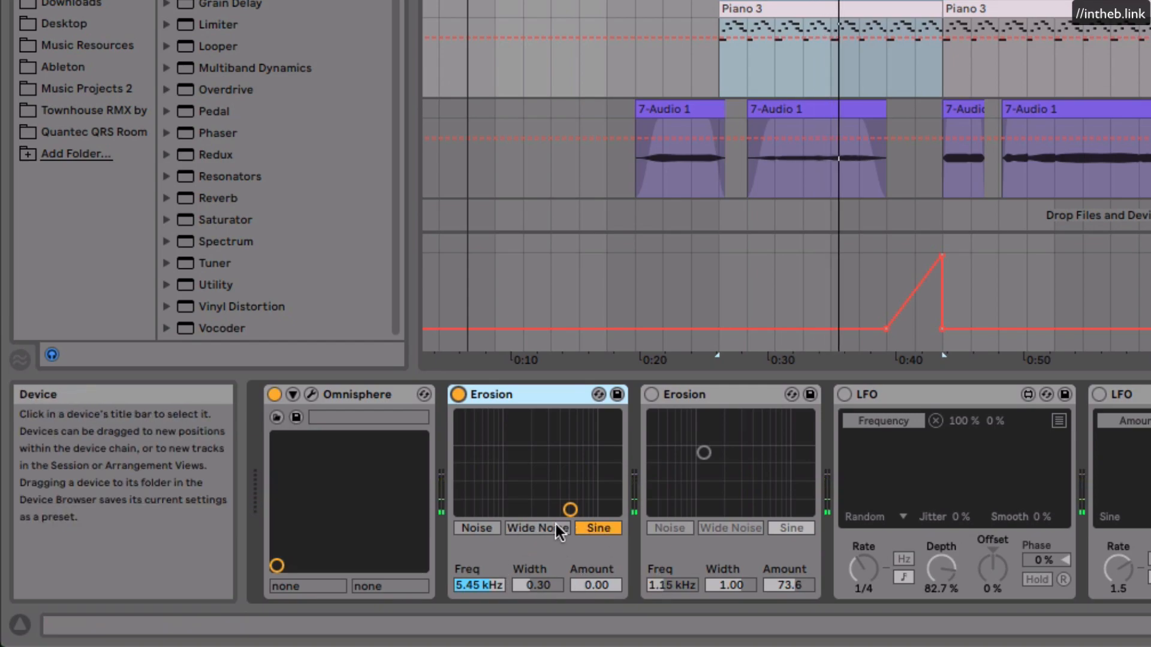
Step: Compare the Noise, Wide Noise and Sine modes of the new Erosion device, ending on Sine
click(474, 530)
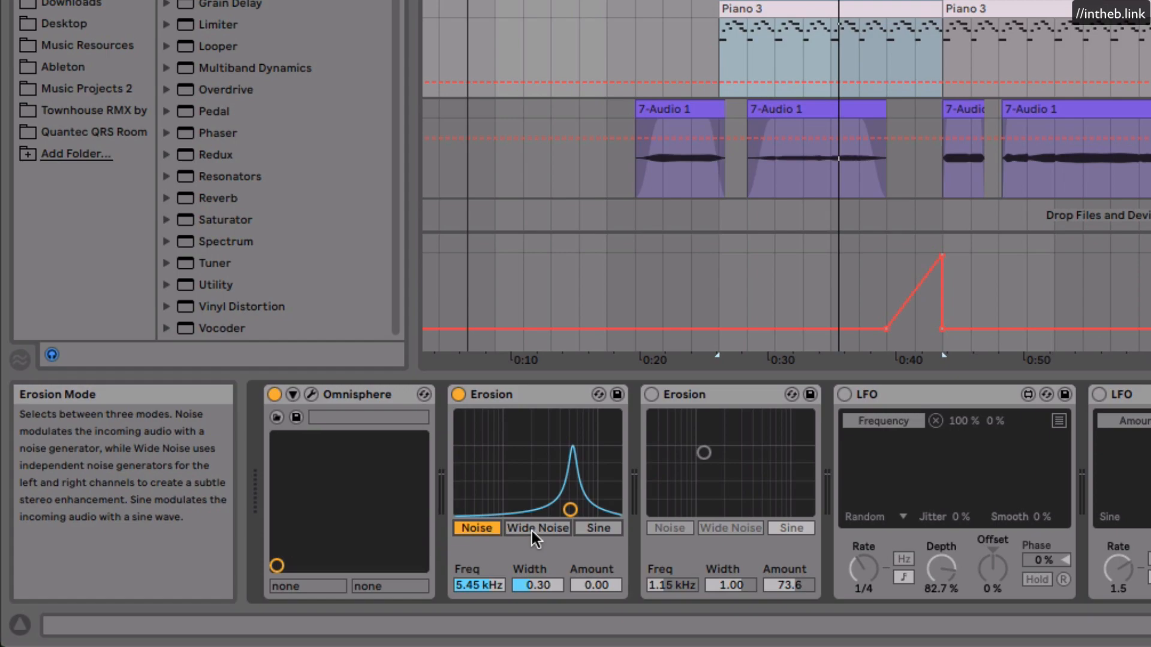
click(534, 530)
click(609, 533)
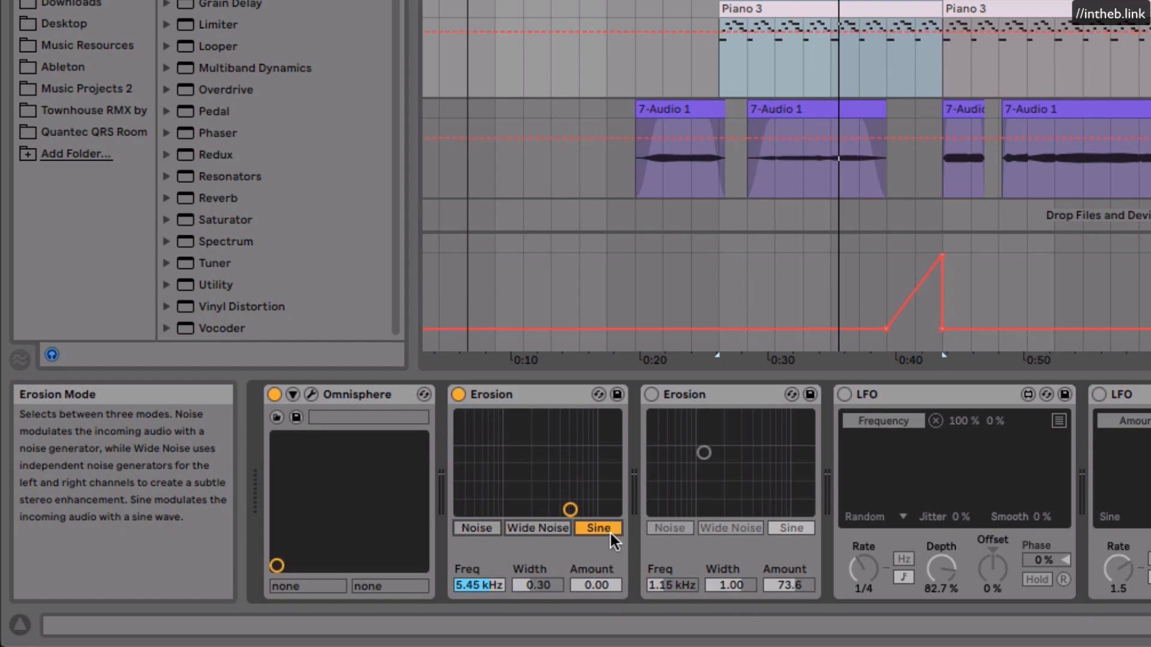
click(550, 527)
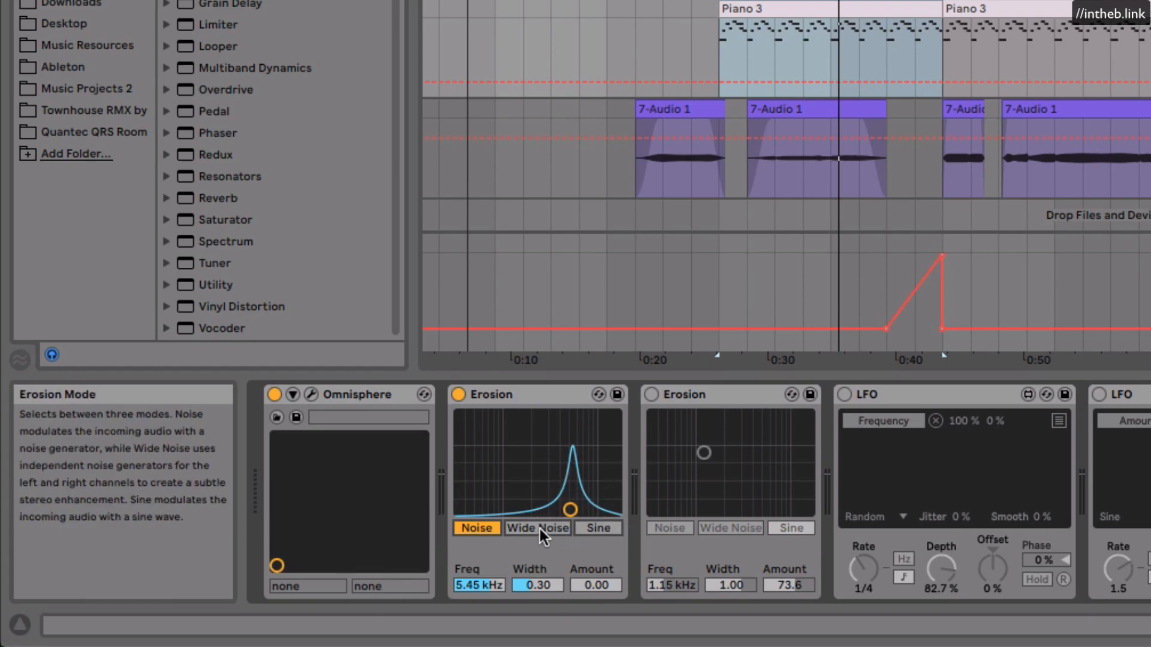
click(602, 528)
Step: Move Erosion's Sine modulation to 18.0 kHz with amount 200, and settle on 5.86 kHz with amount 100
drag(571, 509, 615, 509)
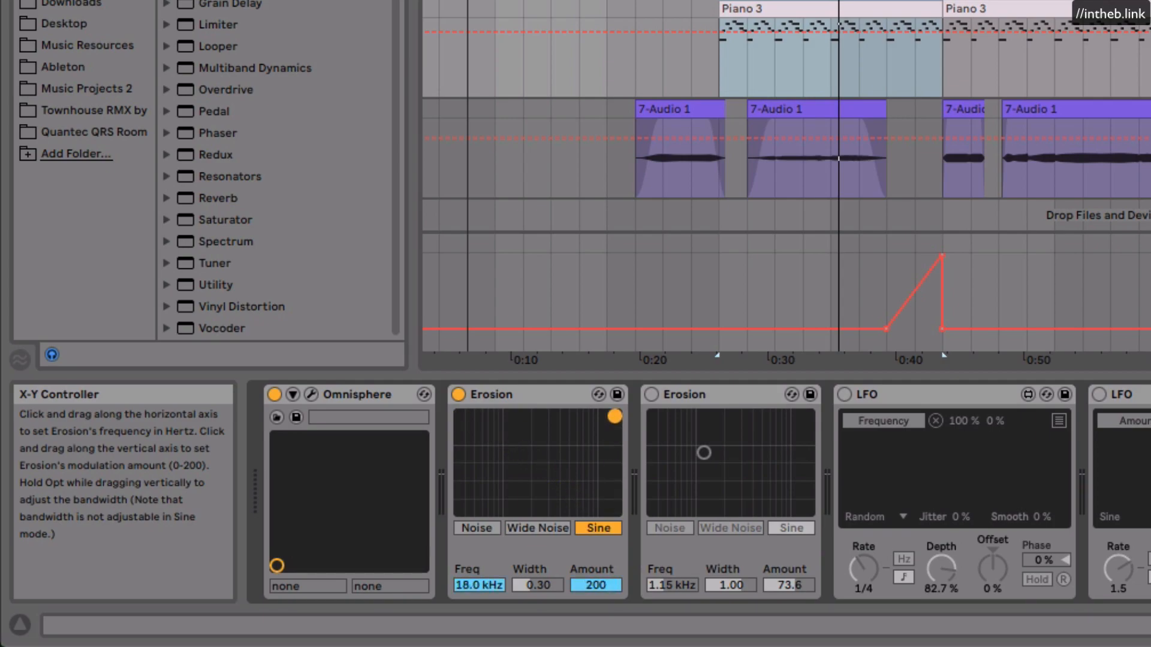
drag(549, 416, 540, 446)
click(602, 584)
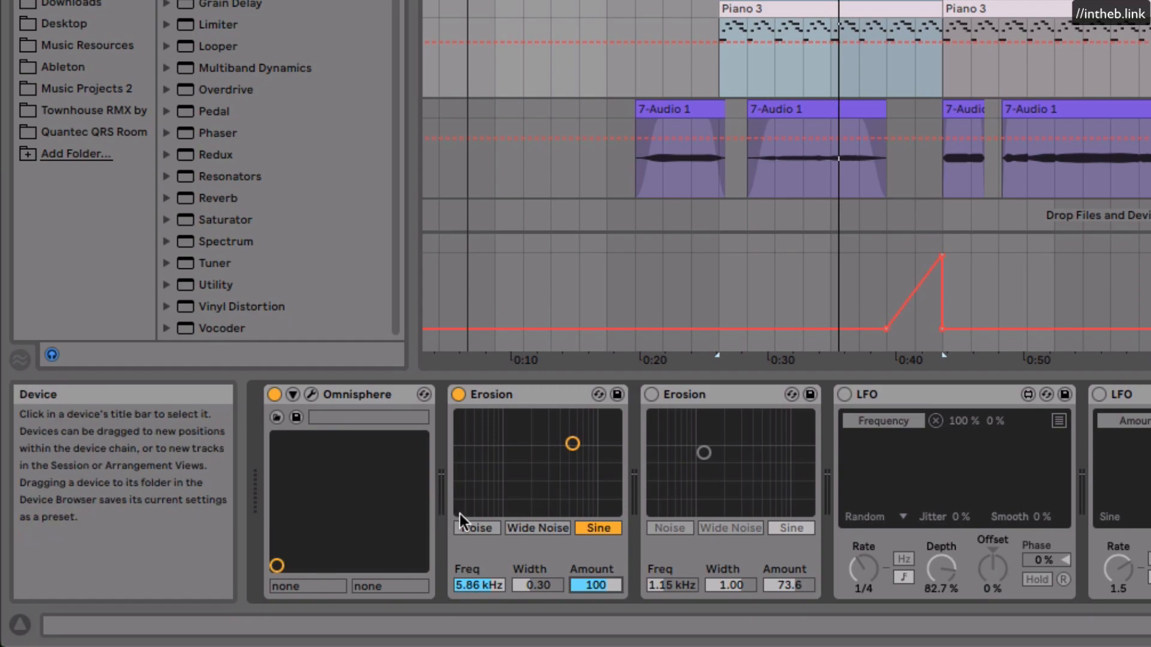
Step: Switch Erosion through Noise and Wide Noise back to Sine and raise its Amount to 200
click(477, 529)
click(523, 532)
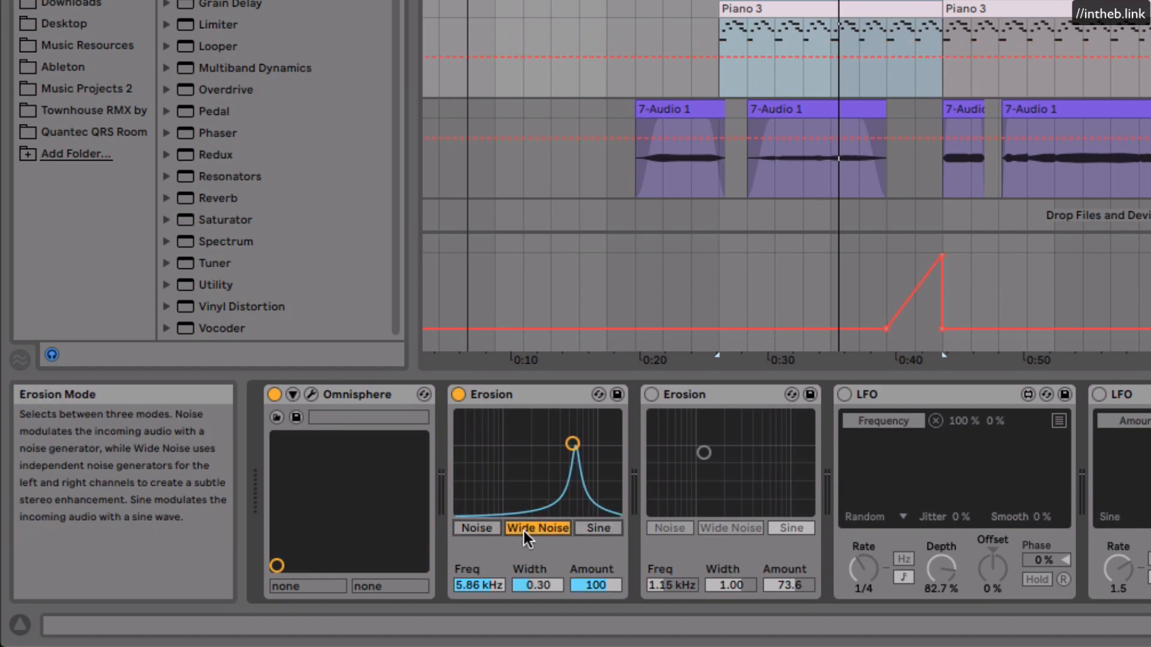
click(591, 529)
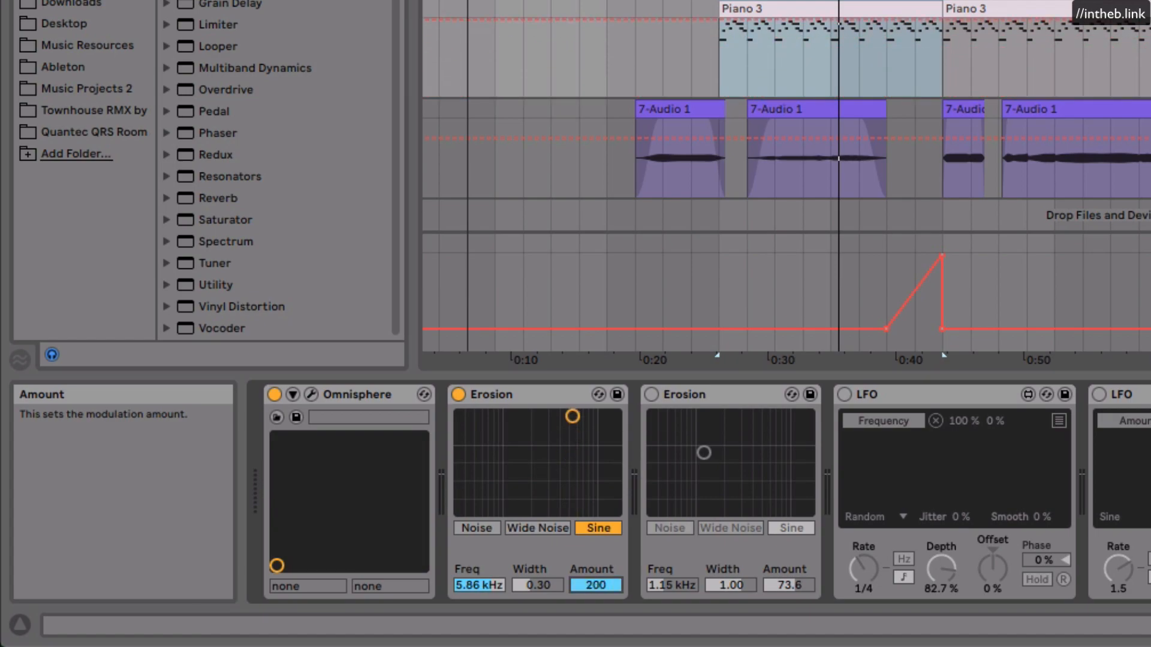
Step: Lower Erosion's frequency and play the clip while sweeping the Sine modulation, ending at 1.21 kHz with amount 47.6
drag(471, 586, 471, 618)
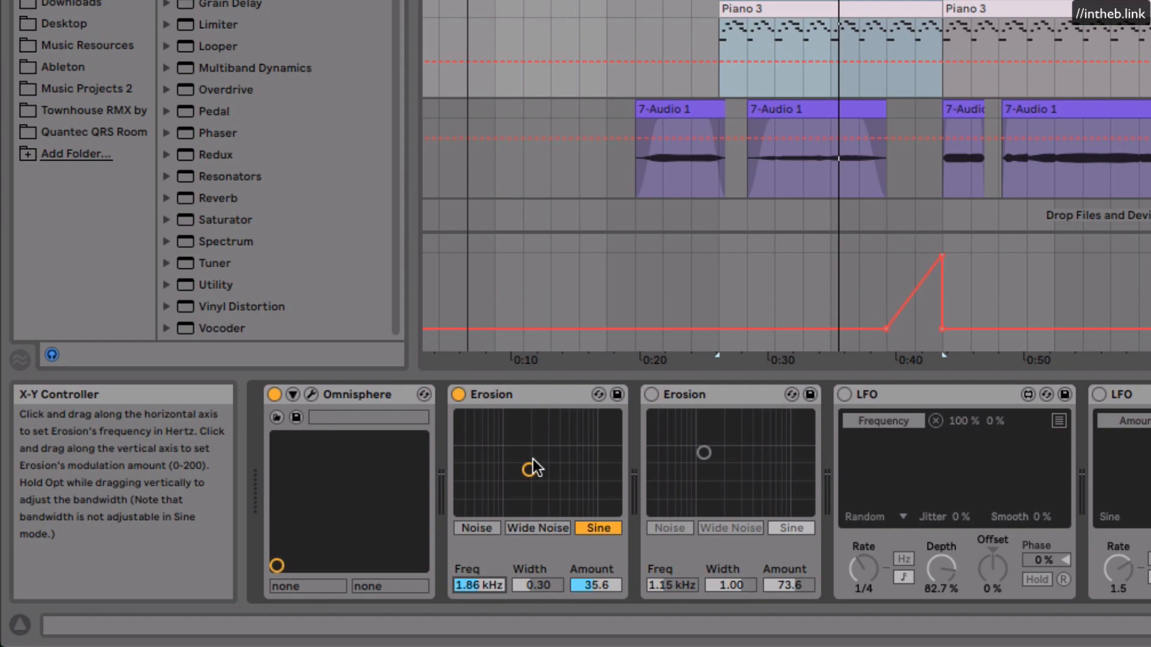
key(space)
mouse_move(534, 470)
mouse_down()
mouse_move(506, 444)
mouse_move(534, 434)
mouse_move(462, 423)
mouse_move(612, 430)
mouse_move(503, 462)
mouse_move(576, 480)
mouse_move(479, 471)
mouse_move(477, 436)
mouse_move(514, 426)
mouse_move(522, 470)
mouse_move(488, 470)
mouse_move(501, 432)
mouse_move(521, 444)
mouse_move(521, 462)
mouse_move(493, 465)
mouse_move(480, 441)
mouse_move(509, 434)
mouse_move(513, 464)
mouse_up()
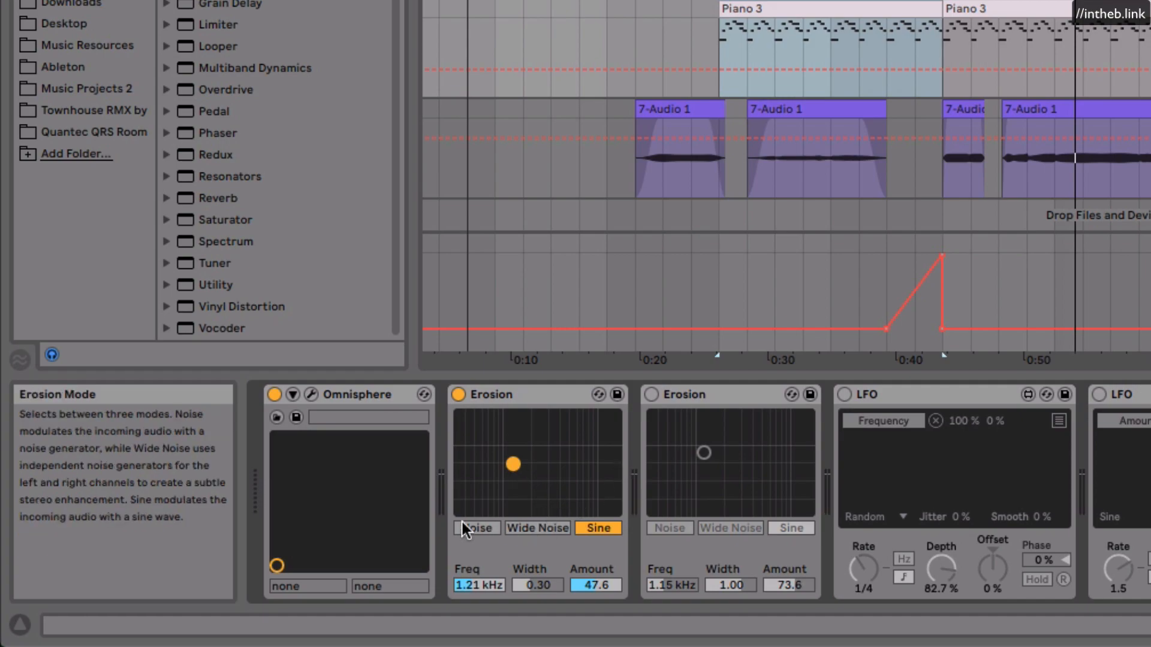
Step: View Erosion's Noise mode, return to Sine, and replay the clip while moving the modulation to 2.43 kHz with amount 154
click(484, 527)
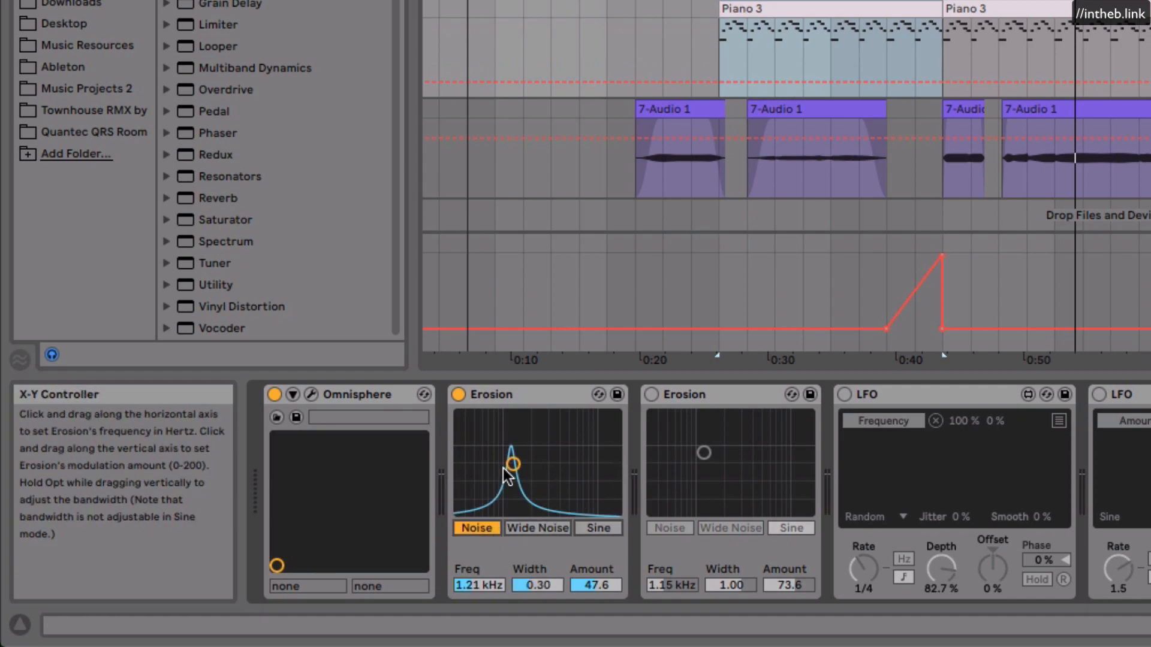
click(594, 529)
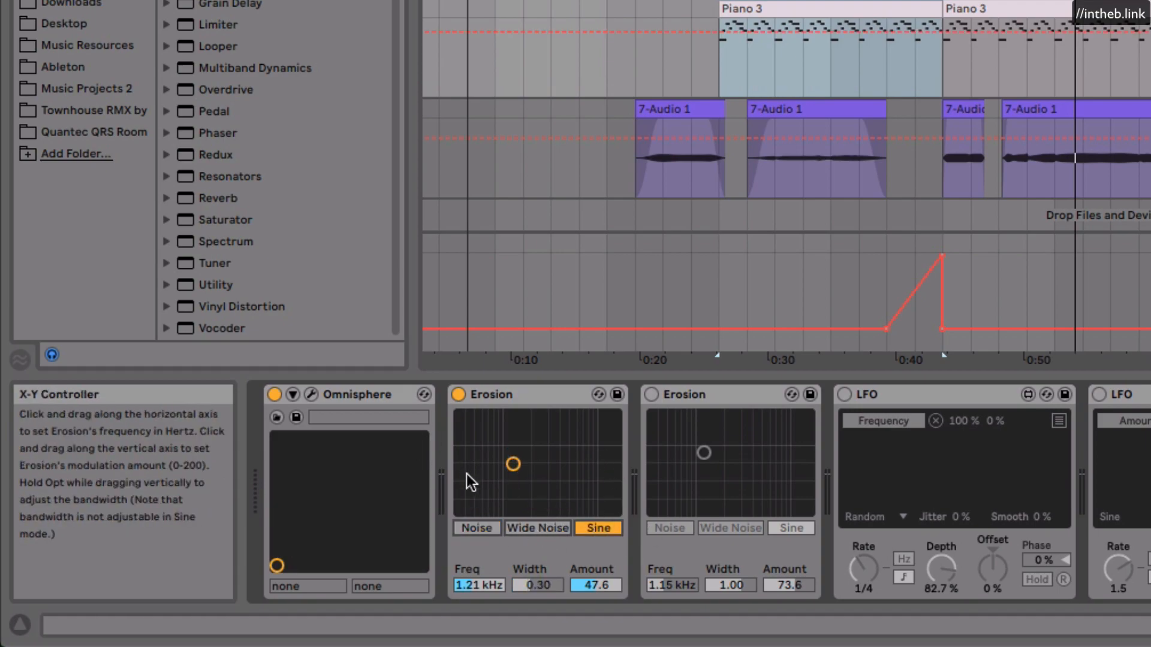
key(space)
drag(514, 468, 539, 428)
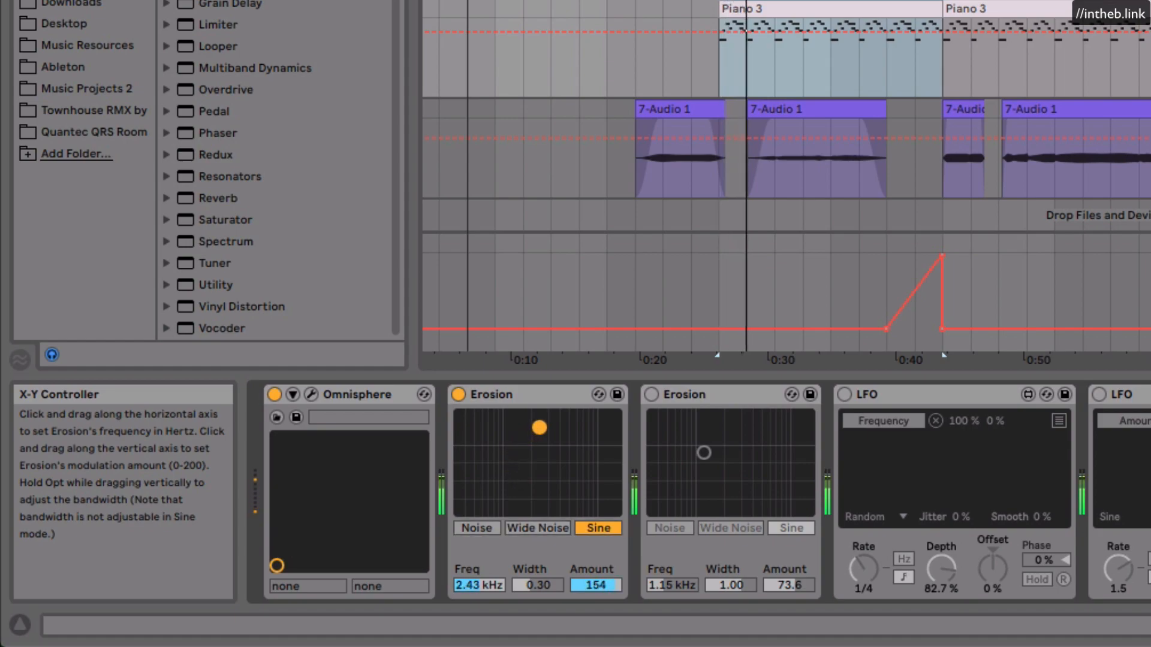
Step: Set Erosion to Noise at 5.69 kHz with amount 130, then compare it with Sine and return to Noise
click(474, 525)
drag(542, 435, 571, 434)
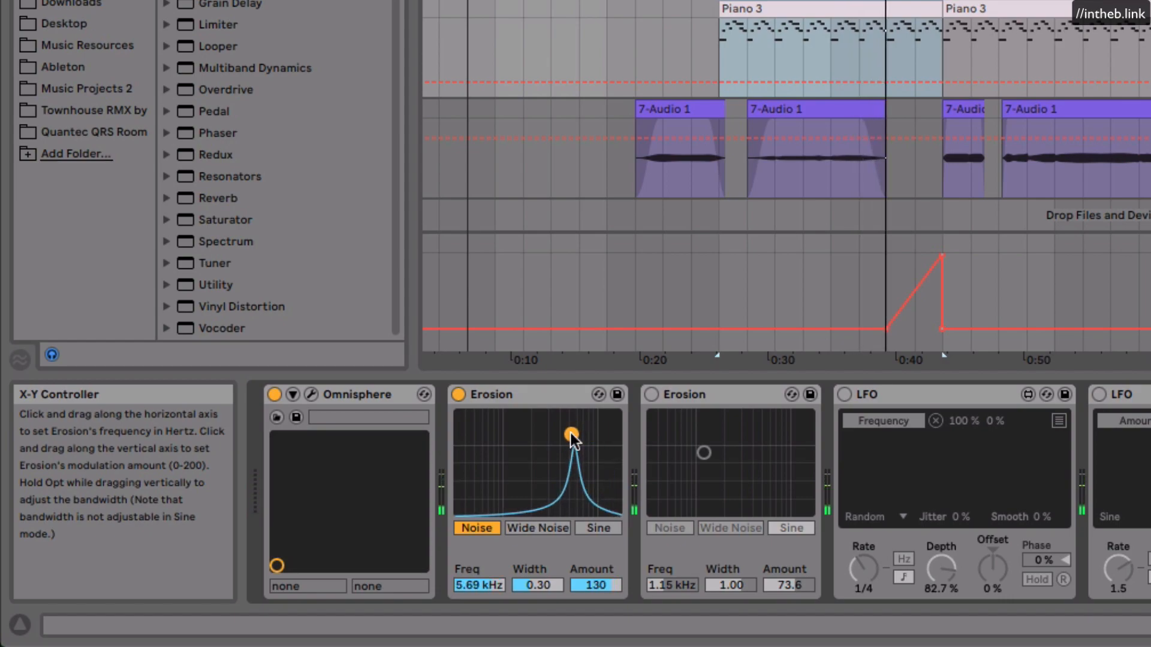
click(599, 526)
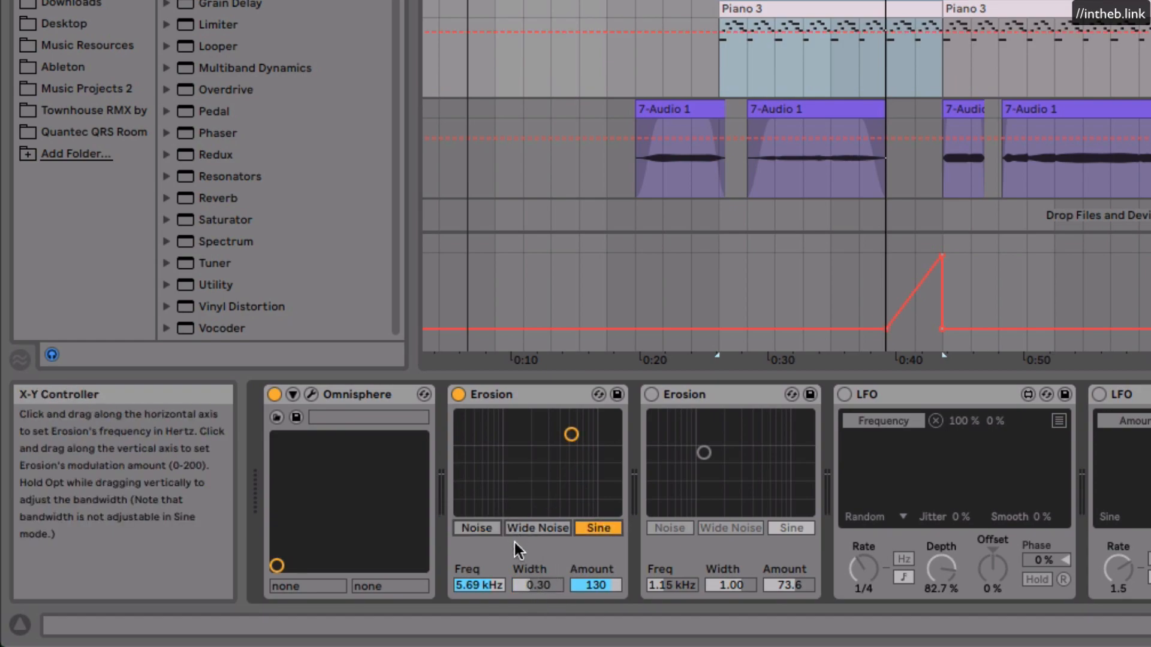
click(483, 529)
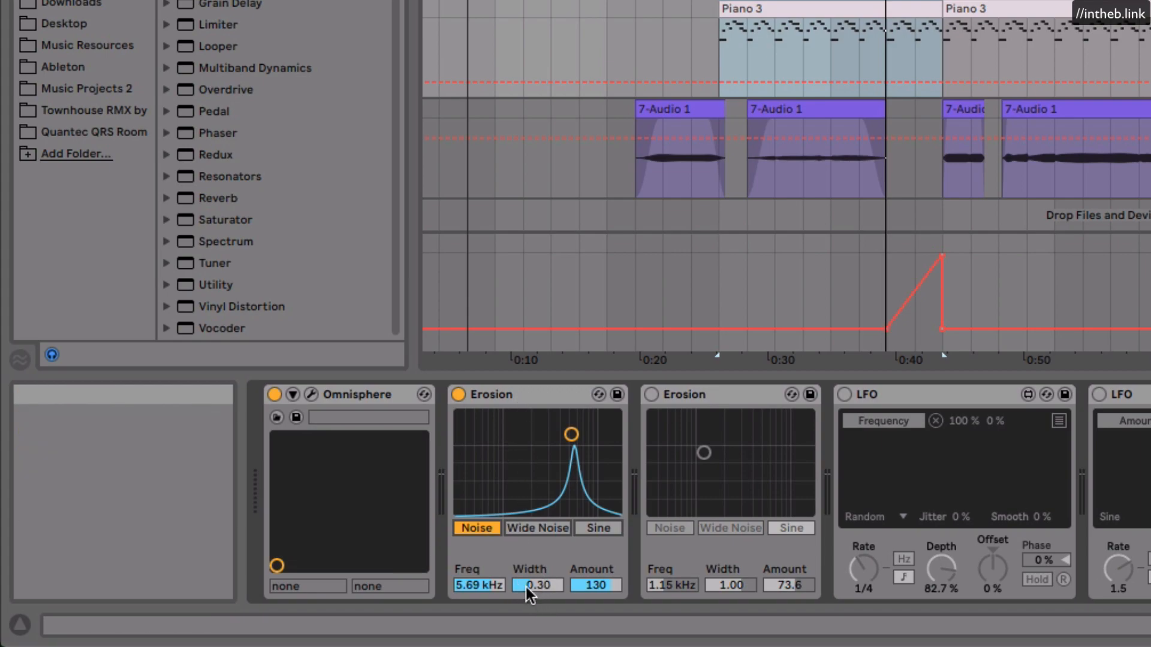
Step: Widen Erosion's noise band to 1.44 and sweep its modulation point to 979 Hz with amount 10.7
drag(570, 433, 534, 414)
drag(537, 585, 538, 528)
drag(537, 418, 505, 488)
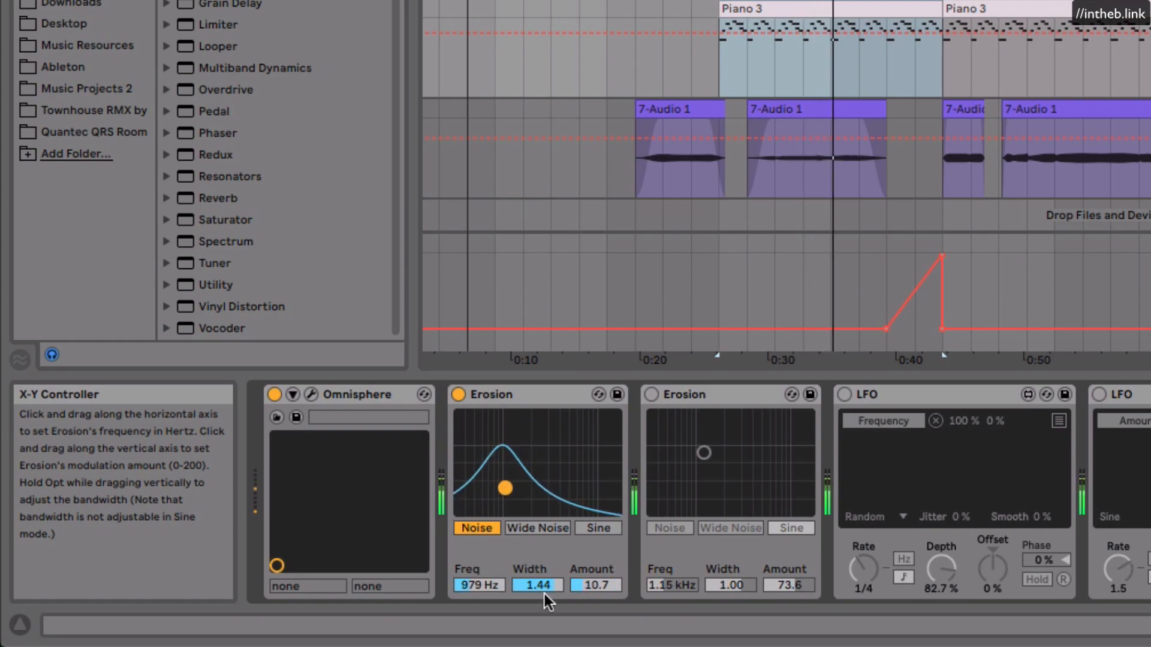
Step: Try a Noise width of 0.13 at 2.51 kHz, then set the width to 1.27 with 2.58 kHz and amount 111
drag(538, 585, 538, 561)
drag(505, 488, 540, 433)
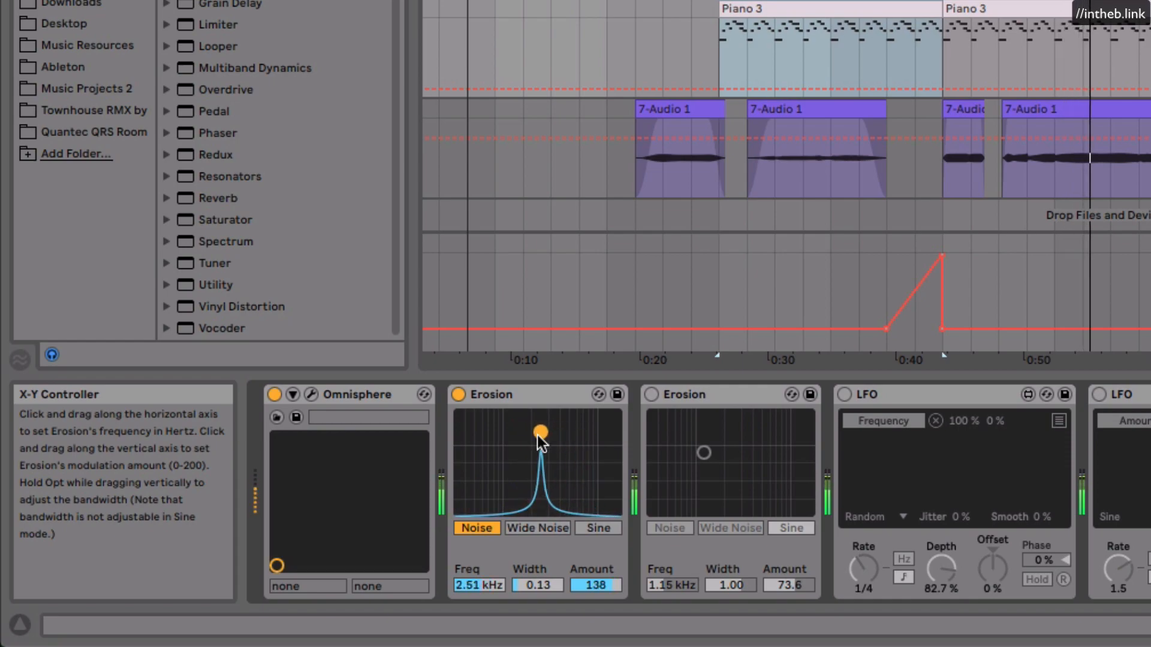
drag(538, 585, 538, 554)
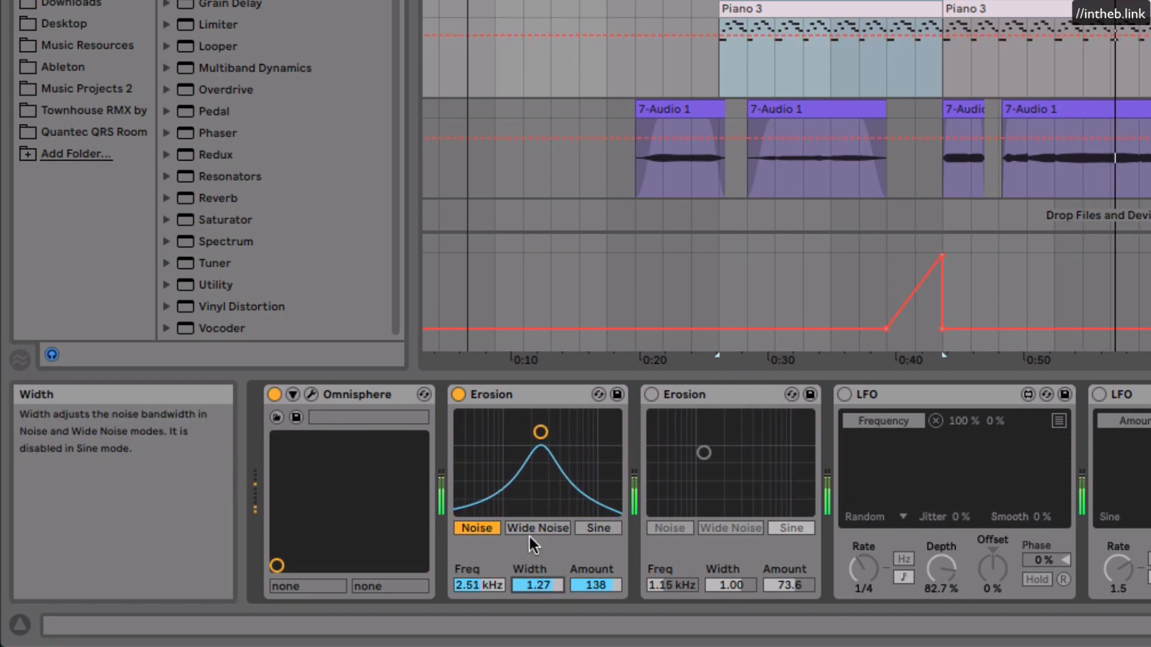
mouse_move(540, 432)
mouse_down()
mouse_move(471, 433)
mouse_move(598, 440)
mouse_move(541, 441)
mouse_up()
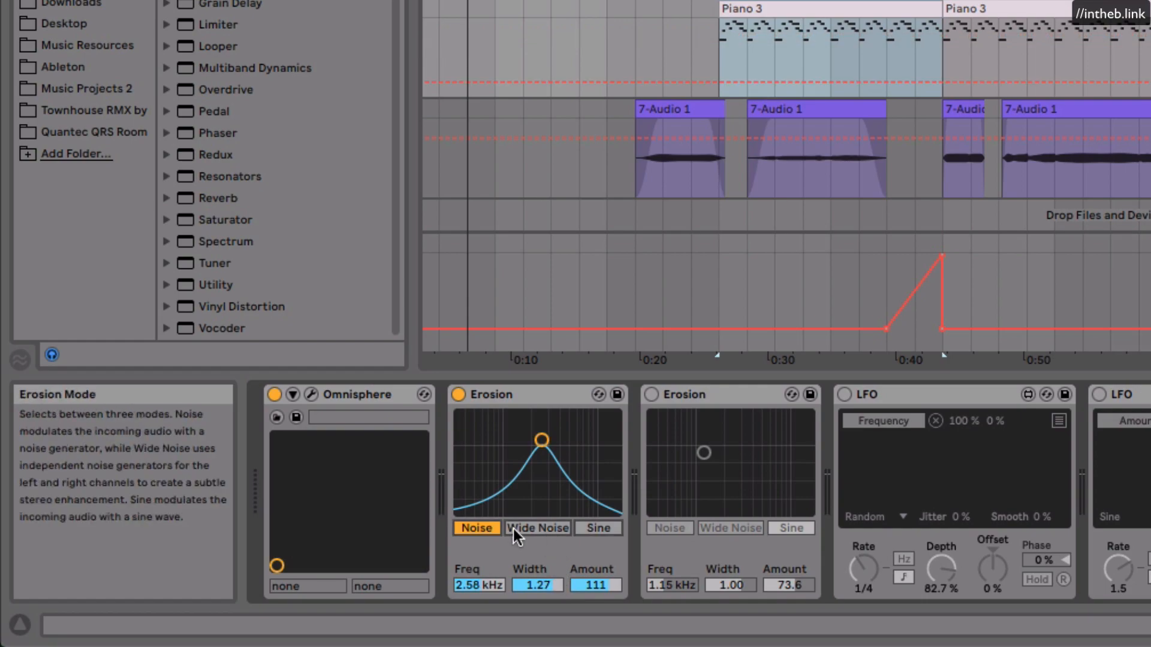
Step: Play the clip while comparing Noise with Wide Noise, ending on Wide Noise at 1.07 kHz with amount 159
click(538, 530)
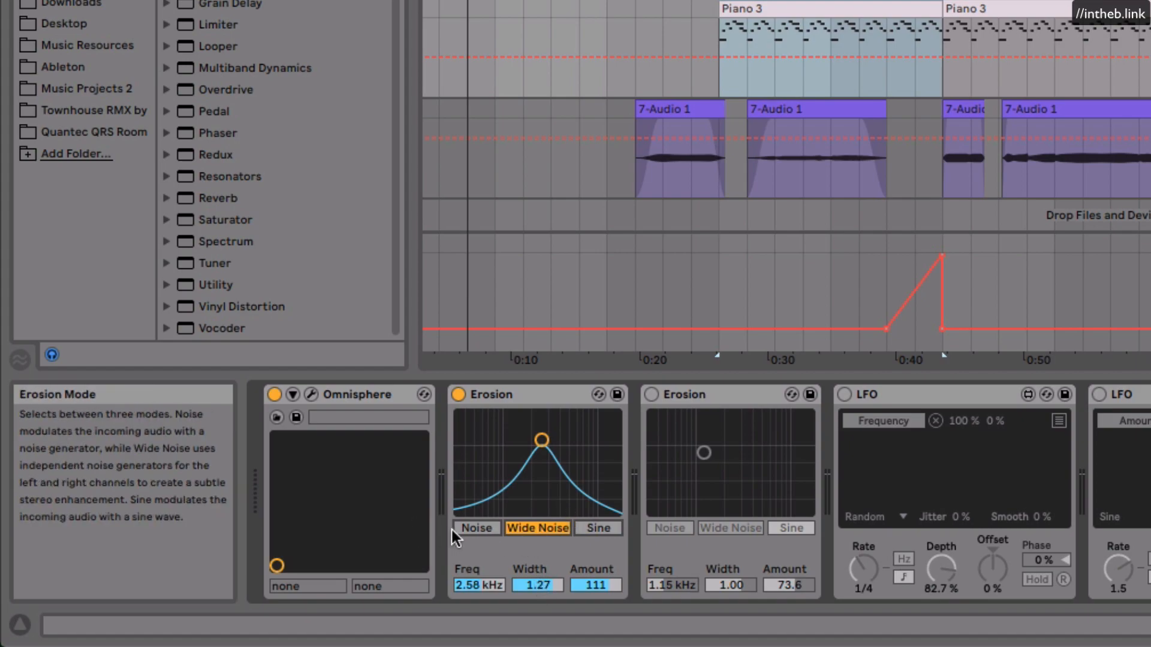
click(474, 530)
key(space)
drag(542, 441, 508, 427)
click(544, 526)
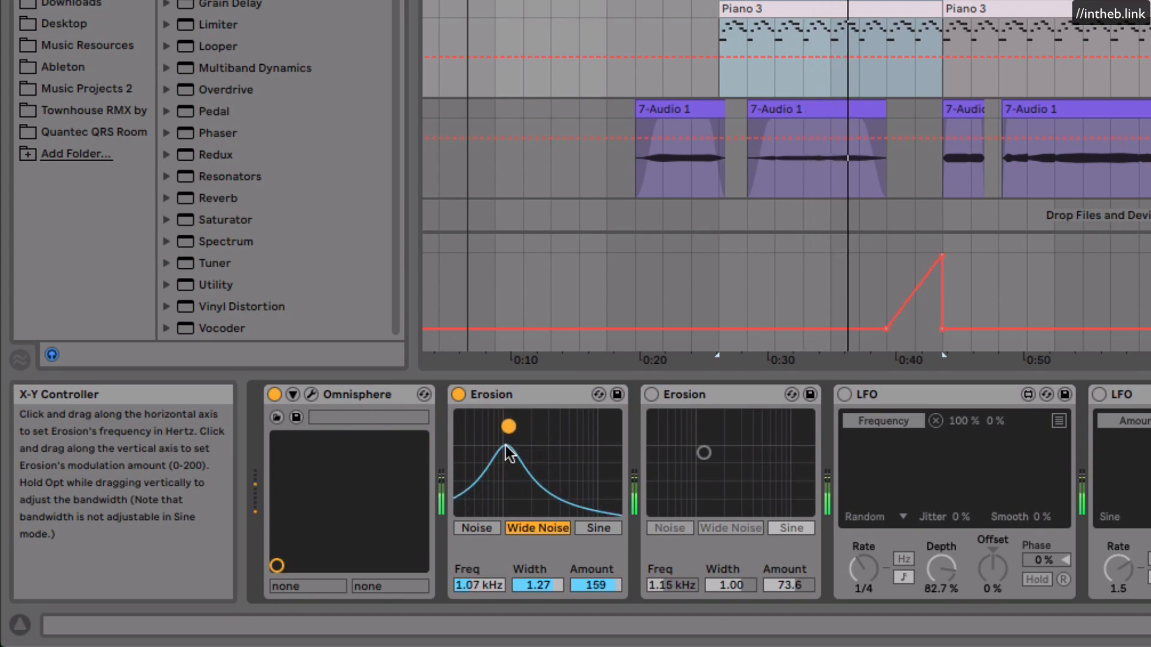
Step: Recheck Noise against Wide Noise, and set the Wide Noise amount to 200 and width to 1.37
click(491, 531)
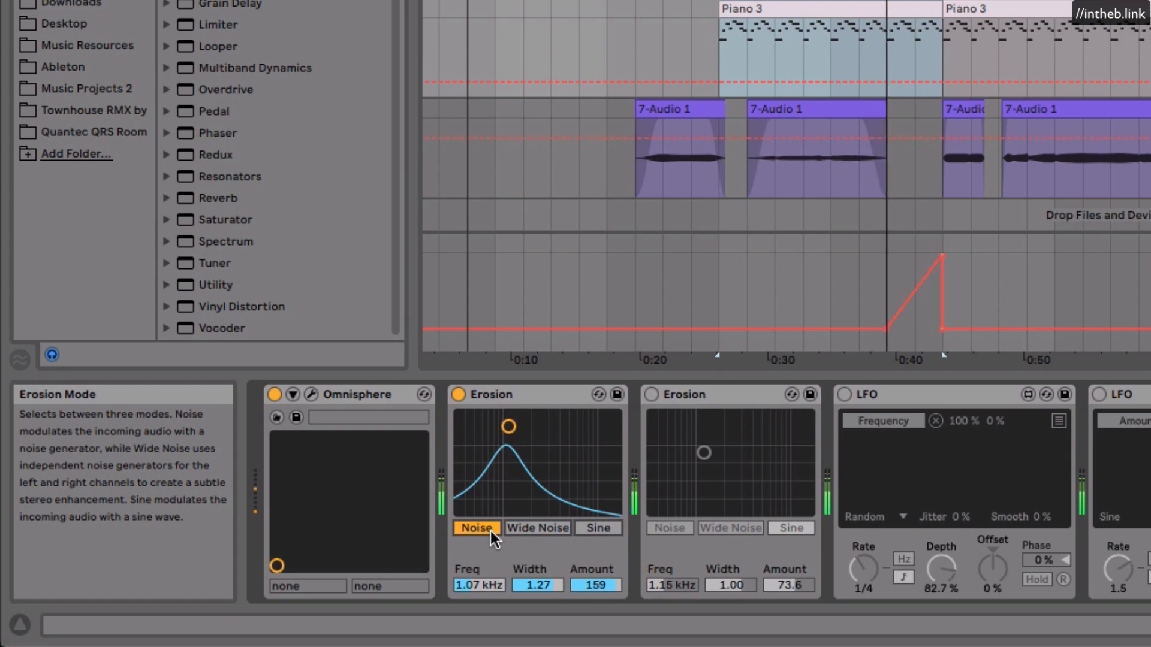
click(535, 529)
drag(595, 585, 596, 539)
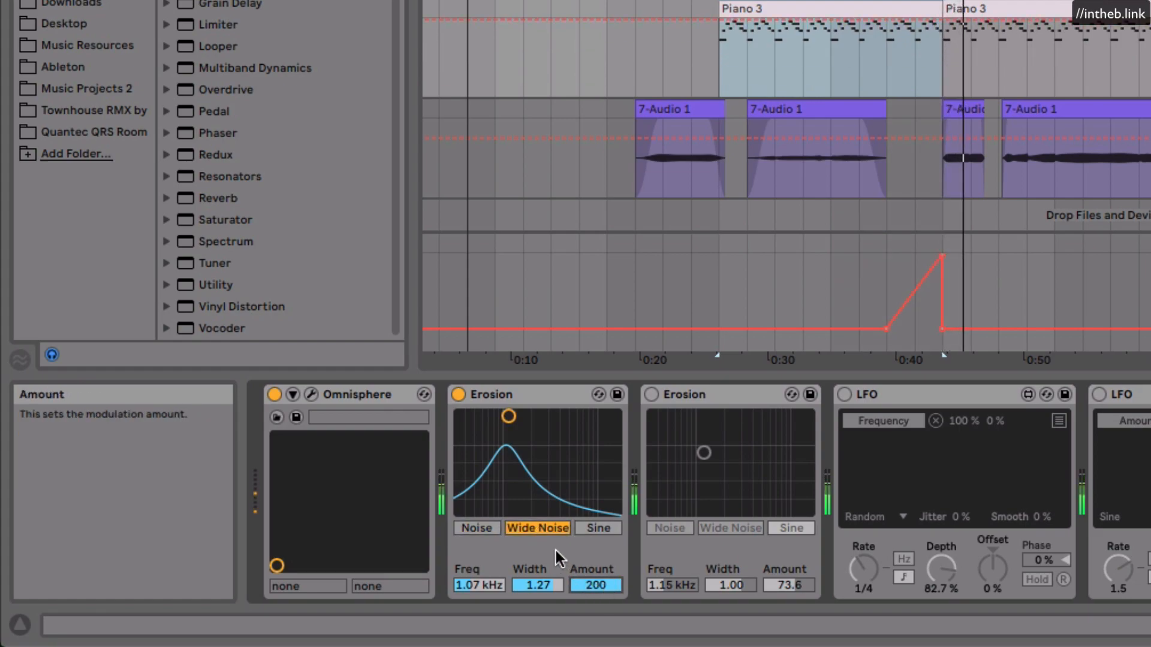
mouse_move(537, 586)
mouse_down()
mouse_move(538, 566)
mouse_move(538, 579)
mouse_up()
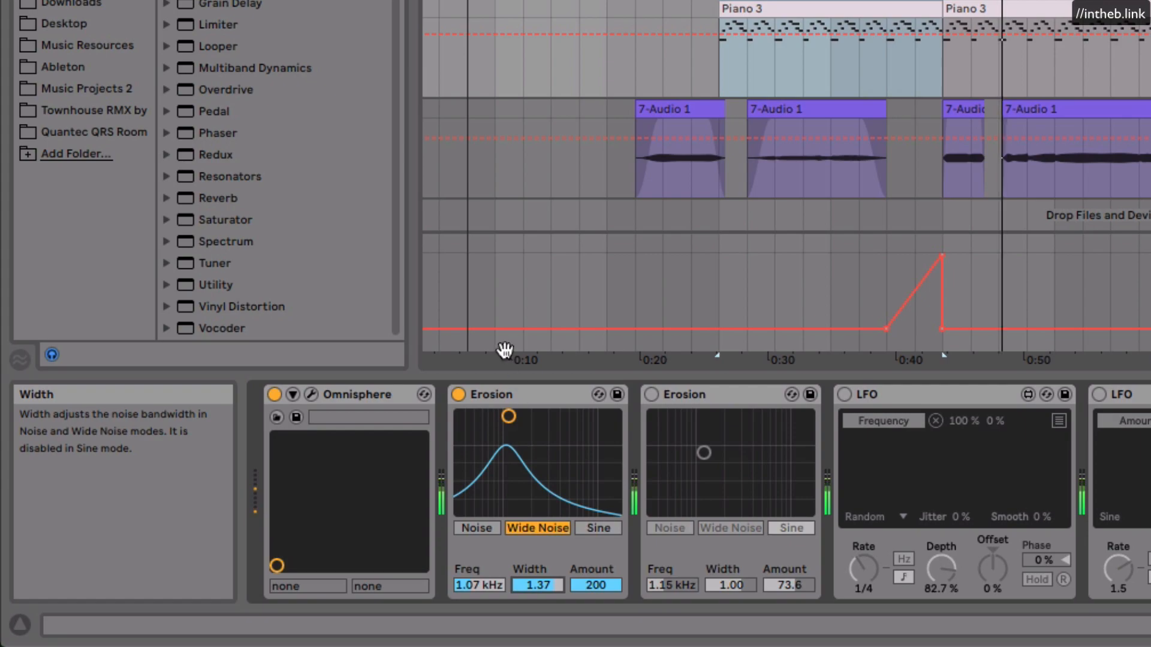
Step: Compare Noise with Wide Noise on the Muted Strat track's first Erosion, ending on Wide Noise
click(477, 529)
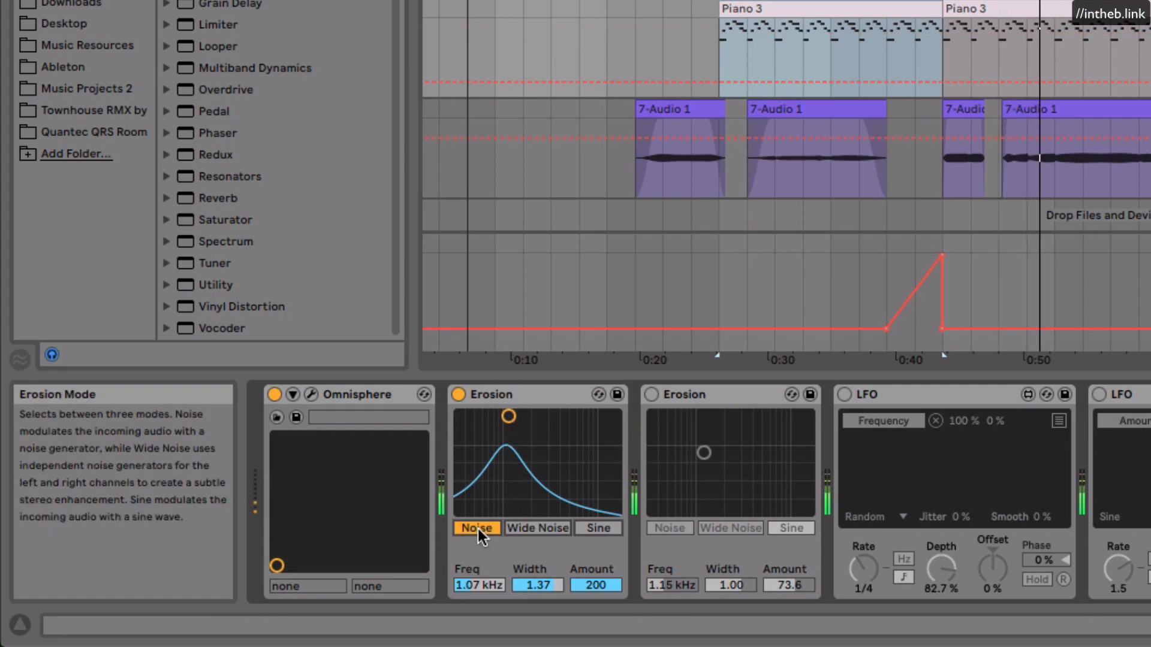
click(542, 532)
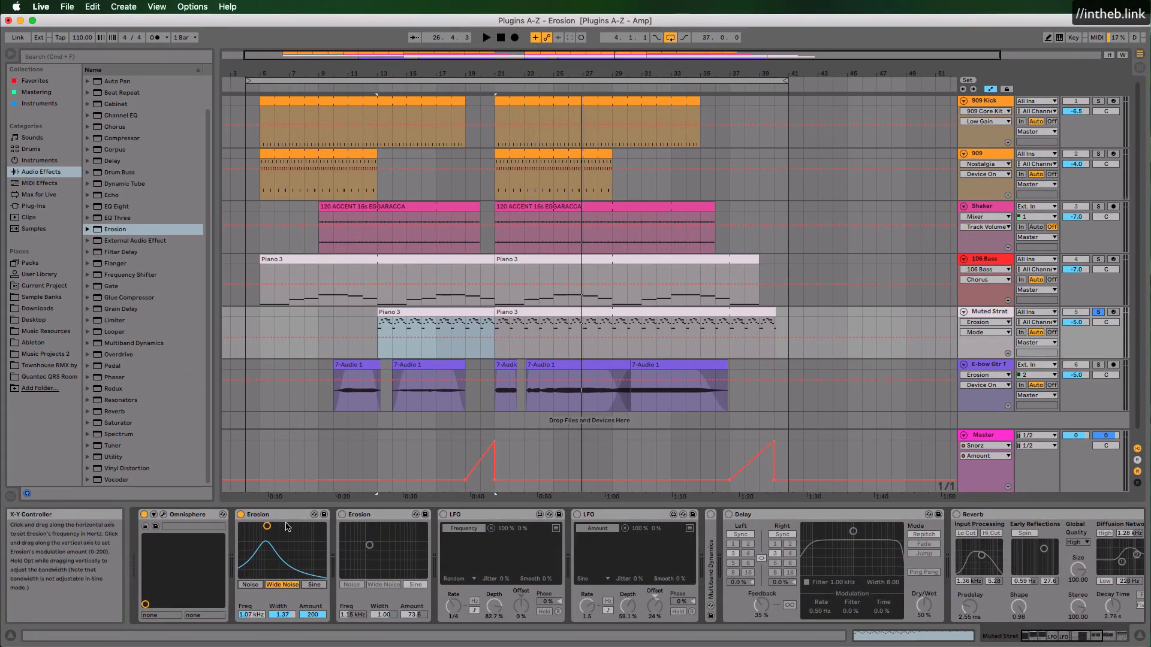
right_click(285, 519)
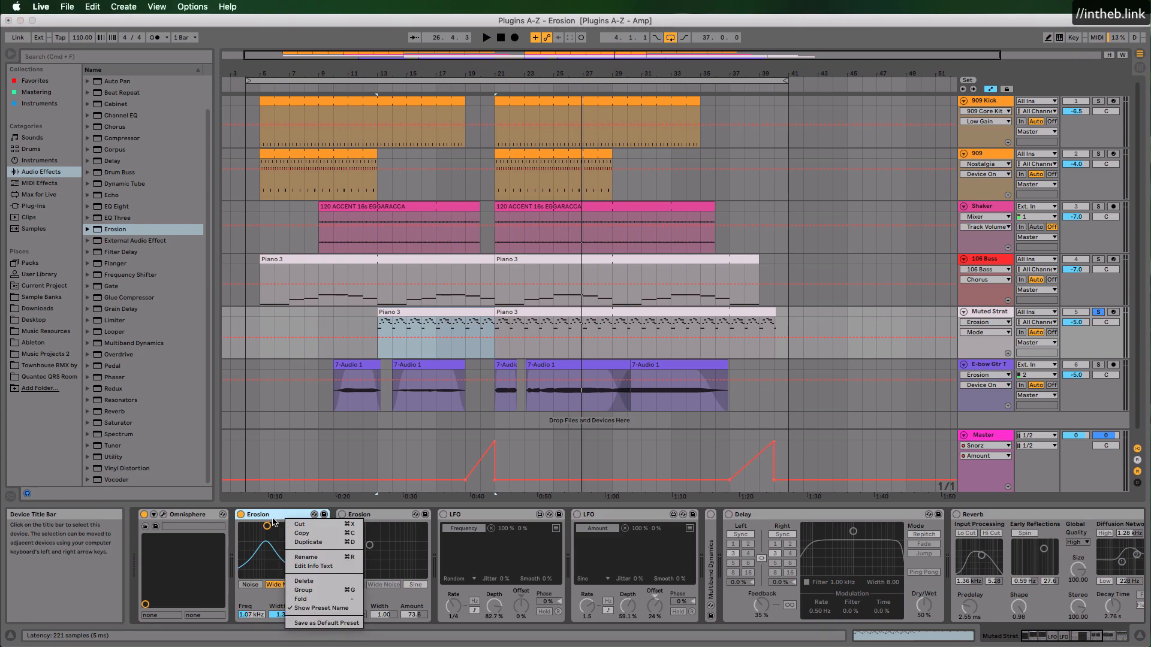
click(271, 519)
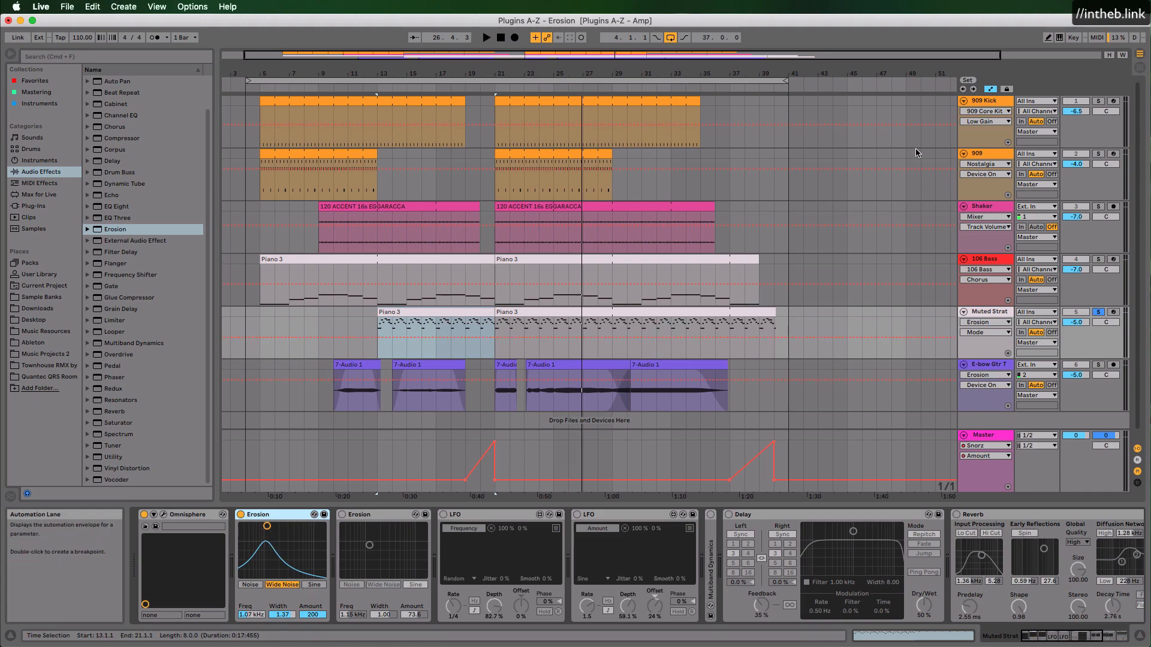
Step: Solo the 909 track, hide the automation lanes, and bypass its Auto Filter and Nostalgia devices
click(1098, 154)
click(981, 157)
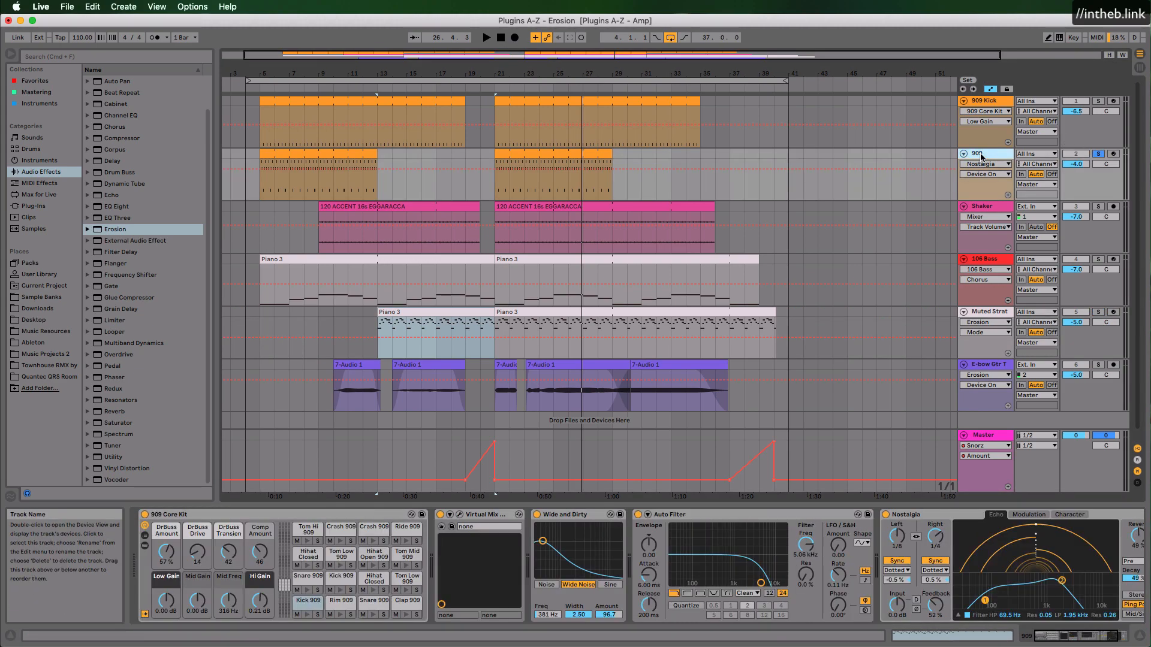
key(a)
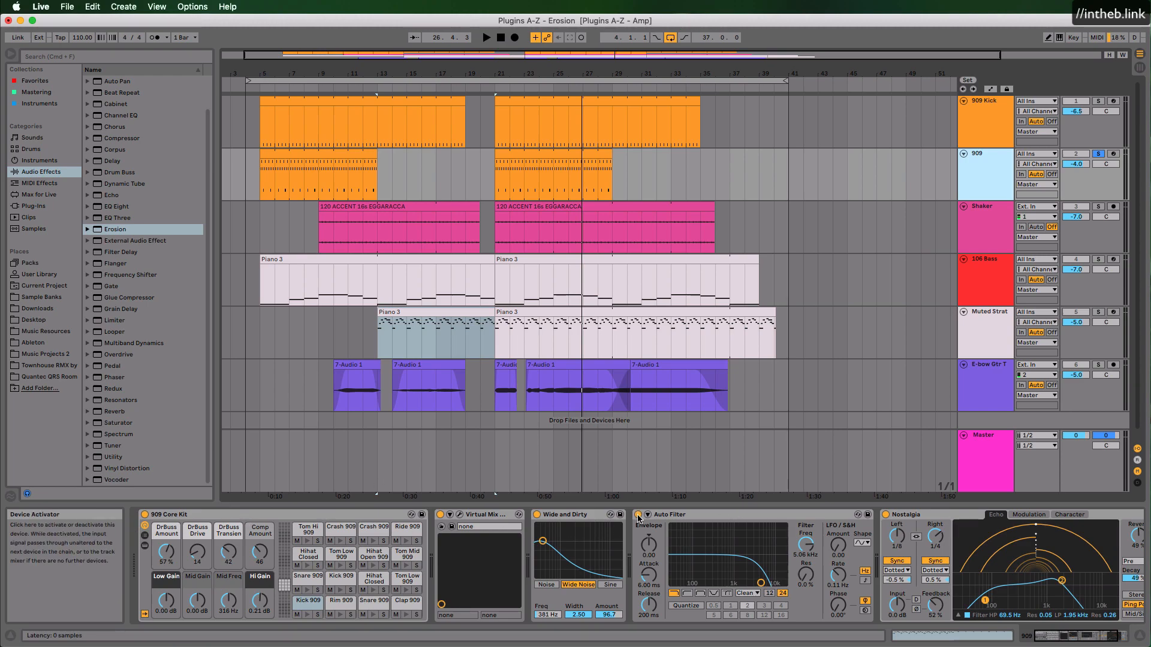
click(639, 519)
click(885, 514)
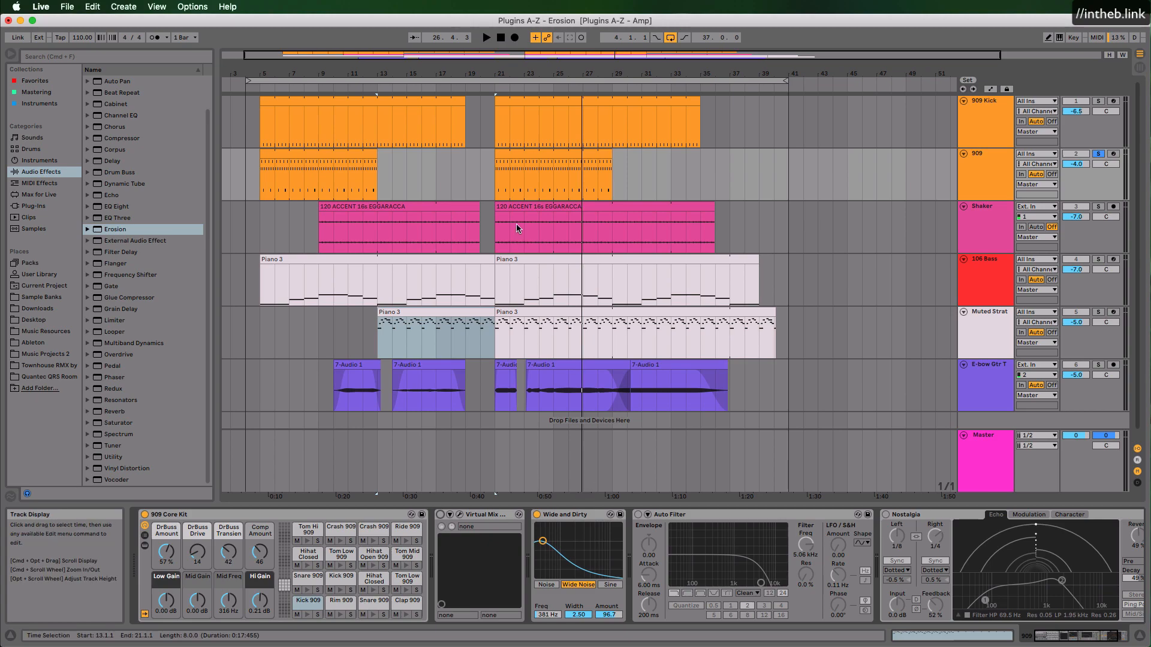
Step: Play the second 909 clip with the Wide and Dirty Erosion switched off and back on
click(511, 151)
key(space)
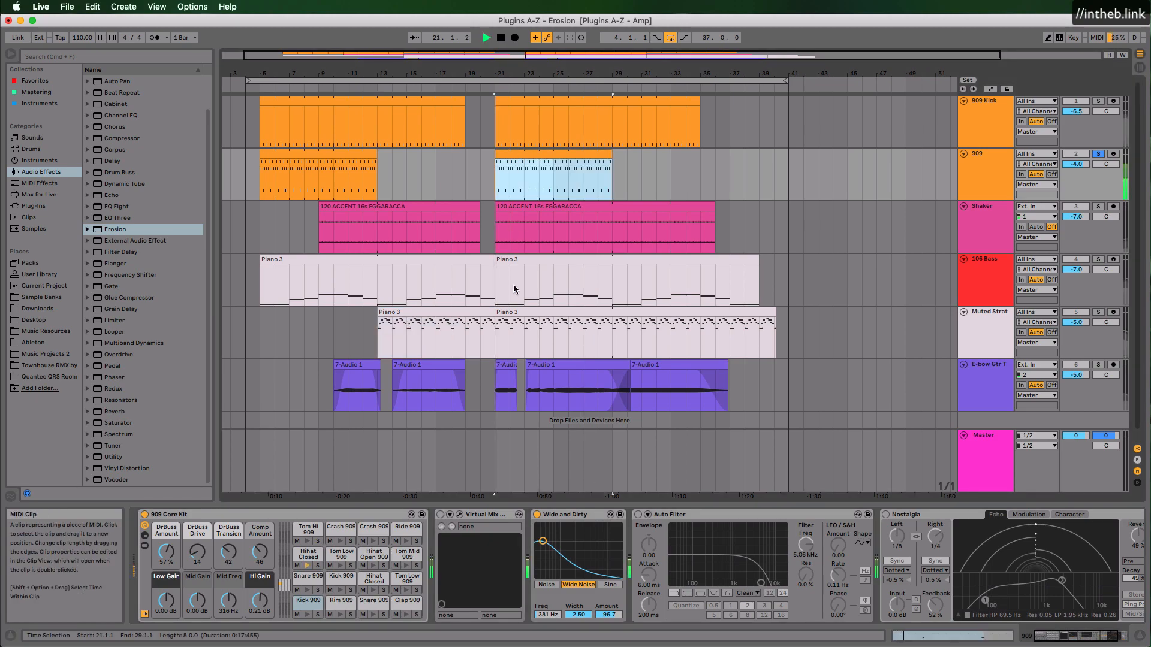
key(space)
click(537, 515)
key(space)
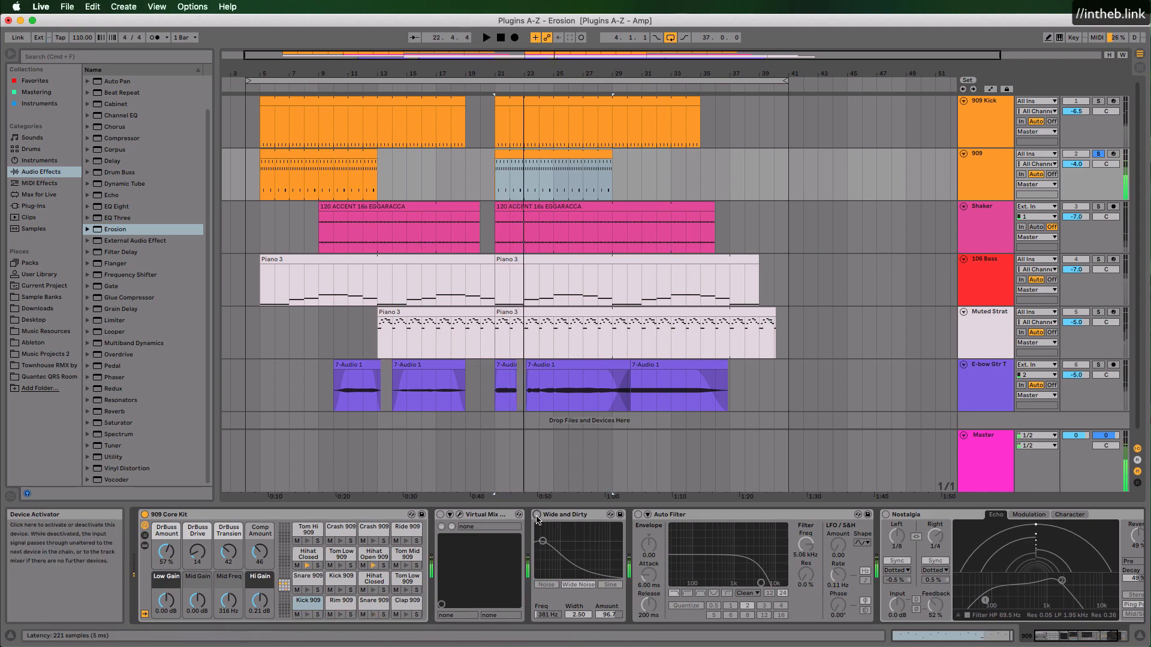
key(space)
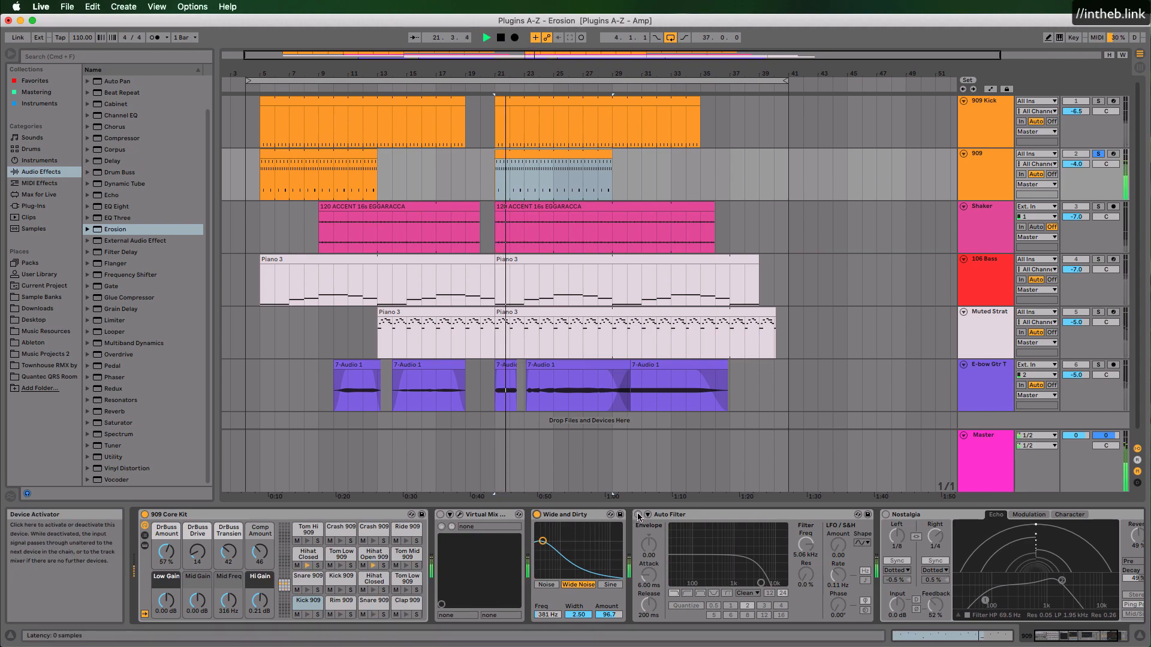
Step: Reactivate Auto Filter and Nostalgia while the 909 clip plays, then stop playback and unsolo the track
click(638, 515)
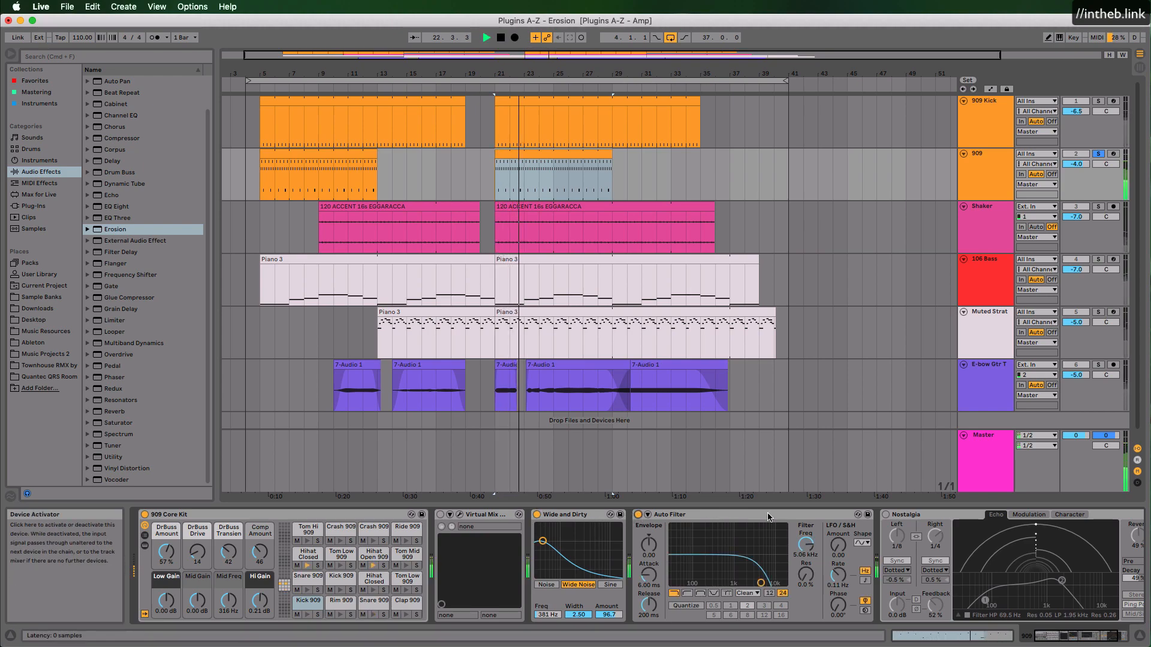
click(886, 515)
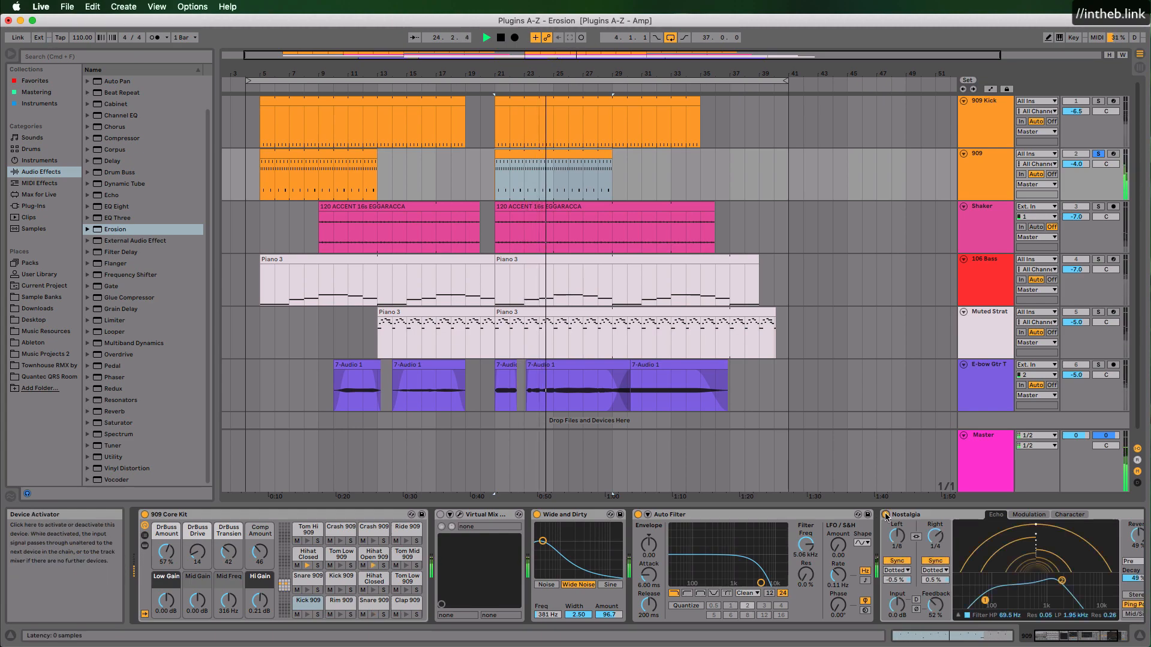
click(1103, 638)
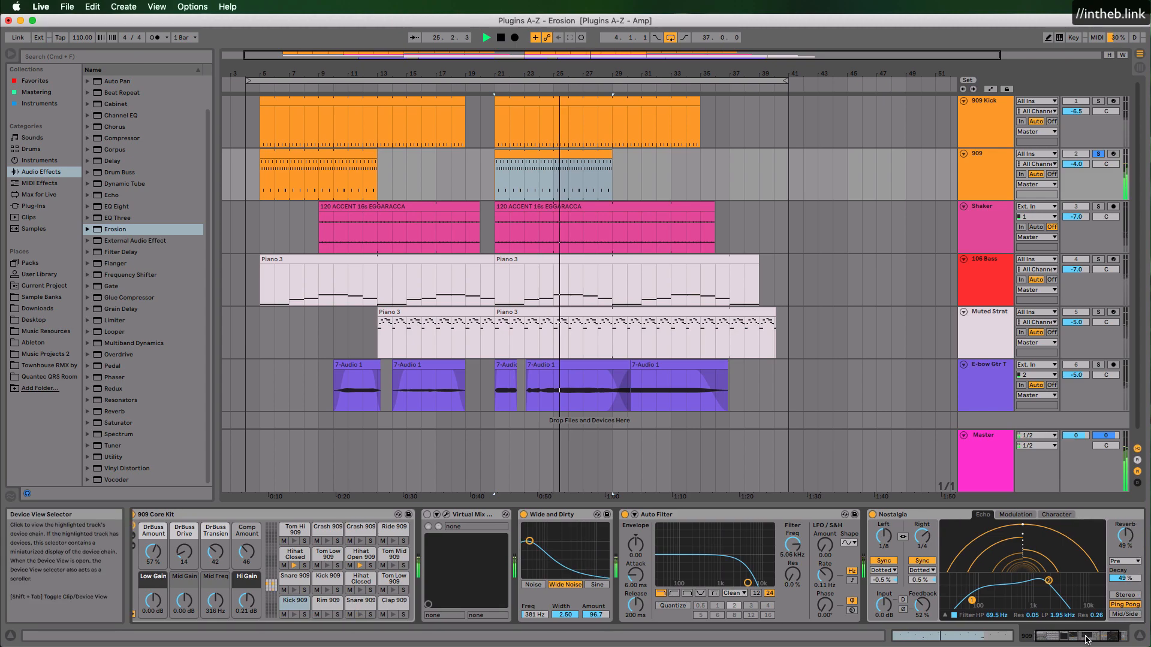
drag(1103, 642, 1090, 640)
key(space)
click(1098, 154)
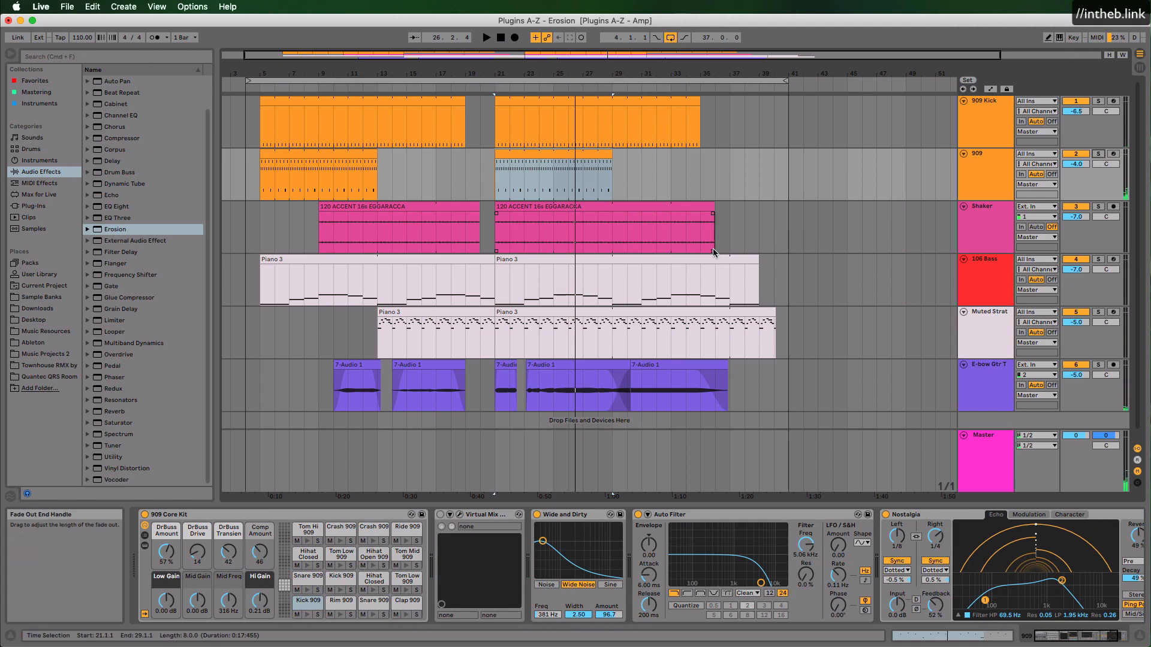
Step: Browse the audio effects list through Channel EQ, Delay, Drum Buss and Echo, ending on Filter Delay
click(119, 254)
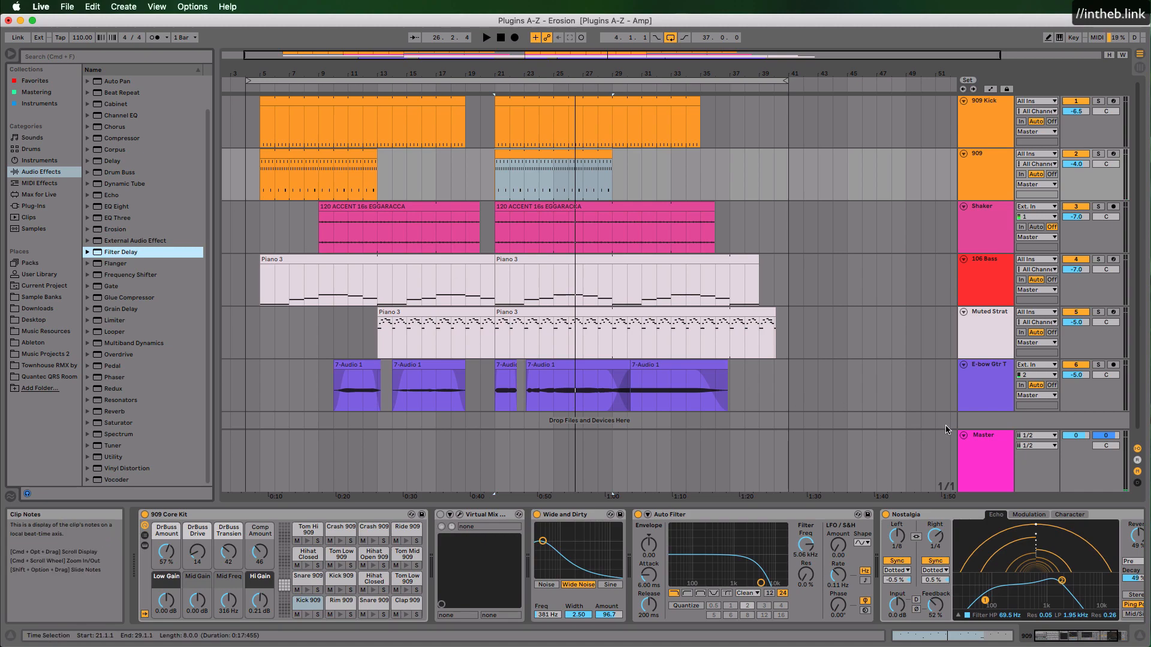
scroll(208, 89, up, 3)
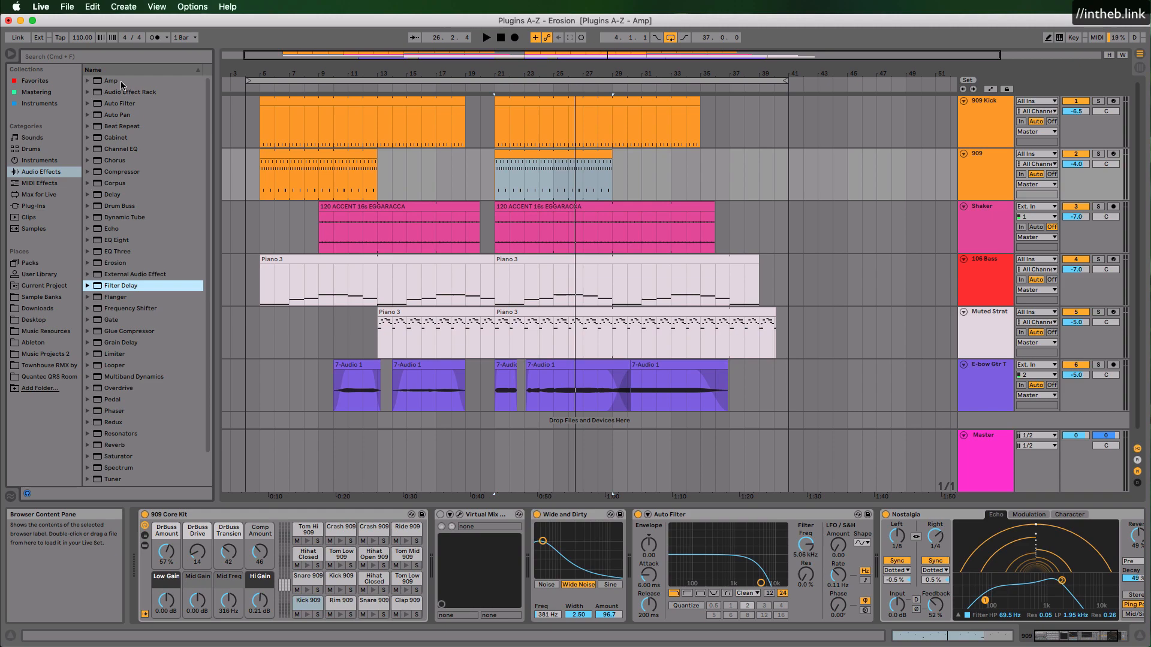
click(123, 150)
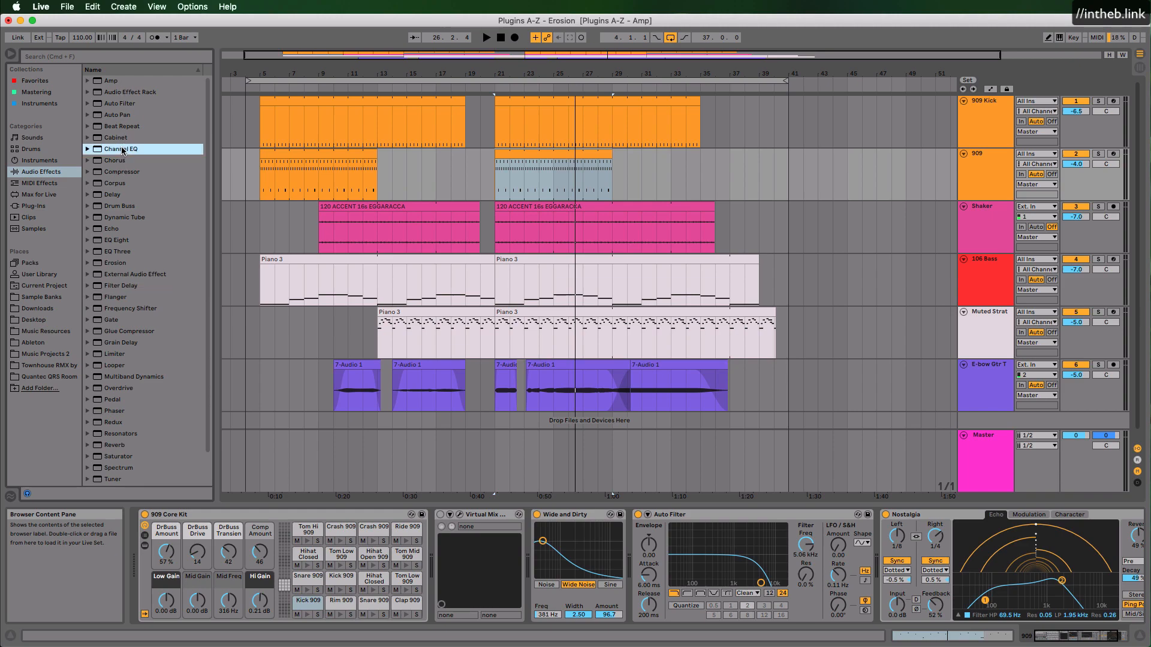
click(120, 196)
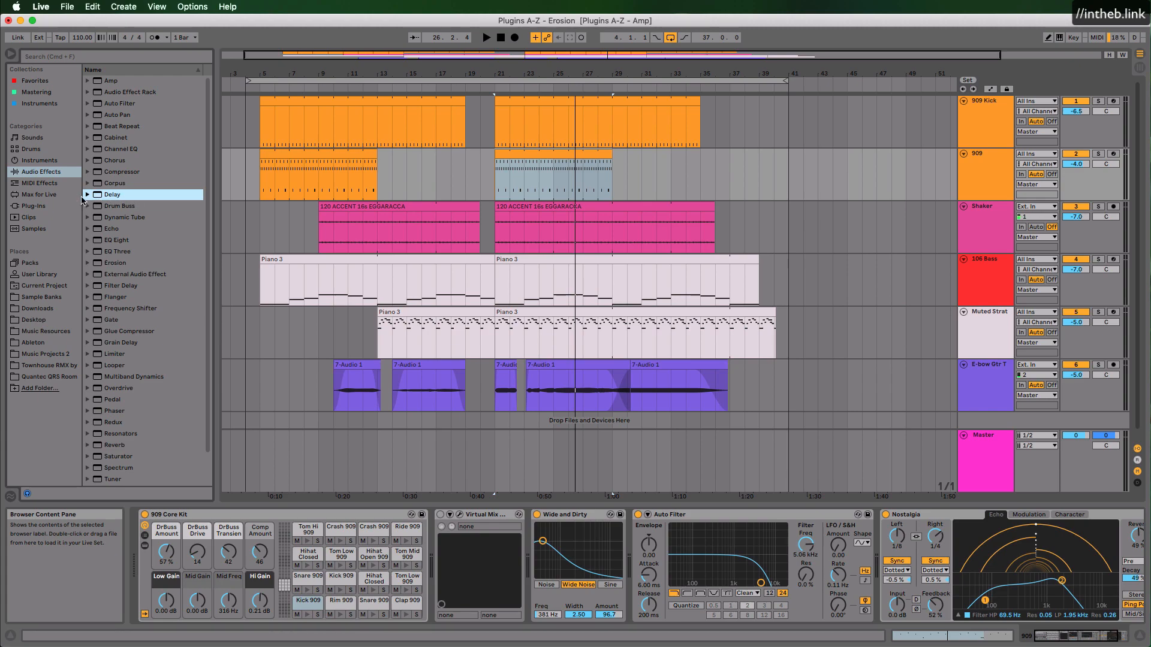
click(120, 207)
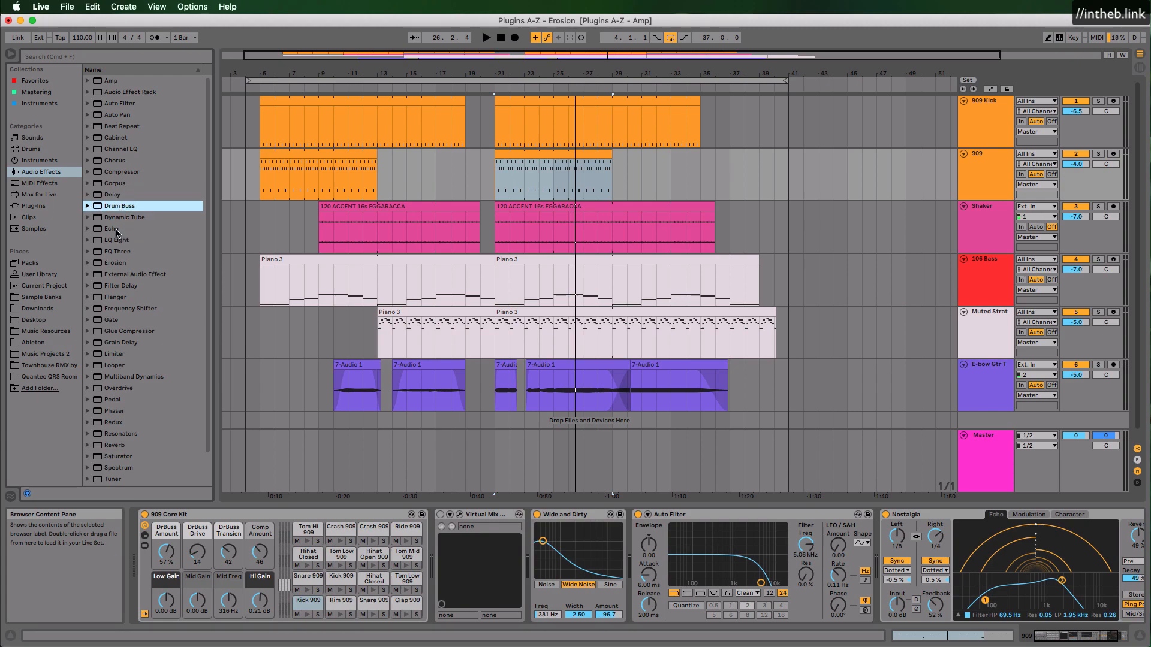
click(116, 230)
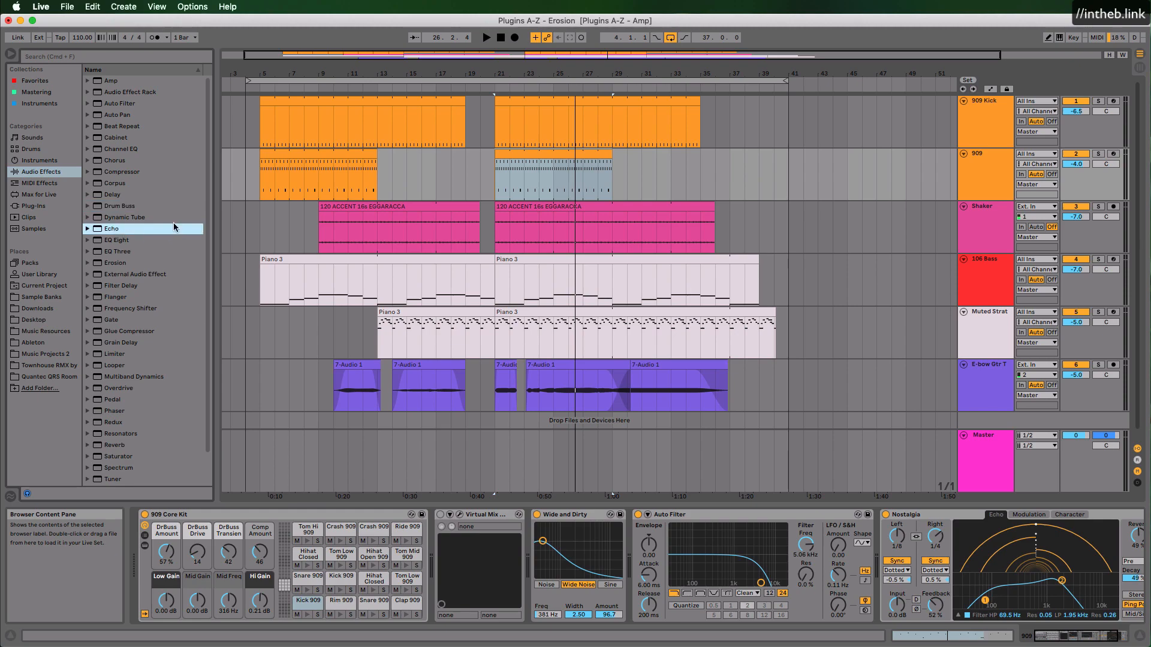
click(117, 287)
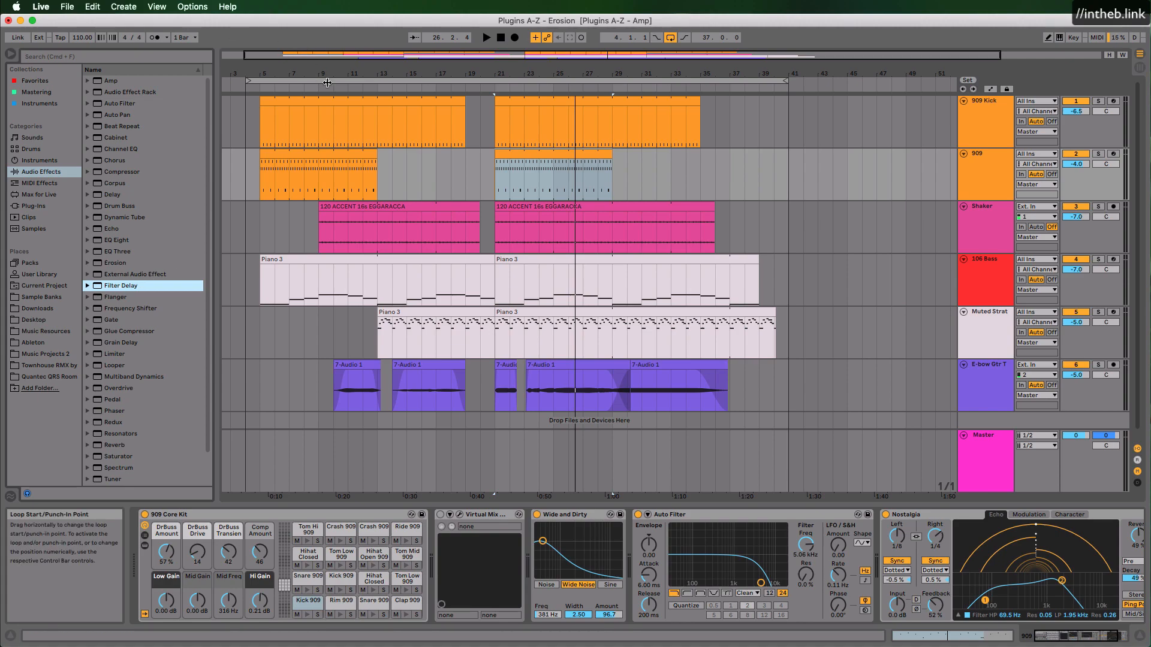
Step: Play the whole looped arrangement and delete the first Erosion from the Muted Strat track
click(327, 82)
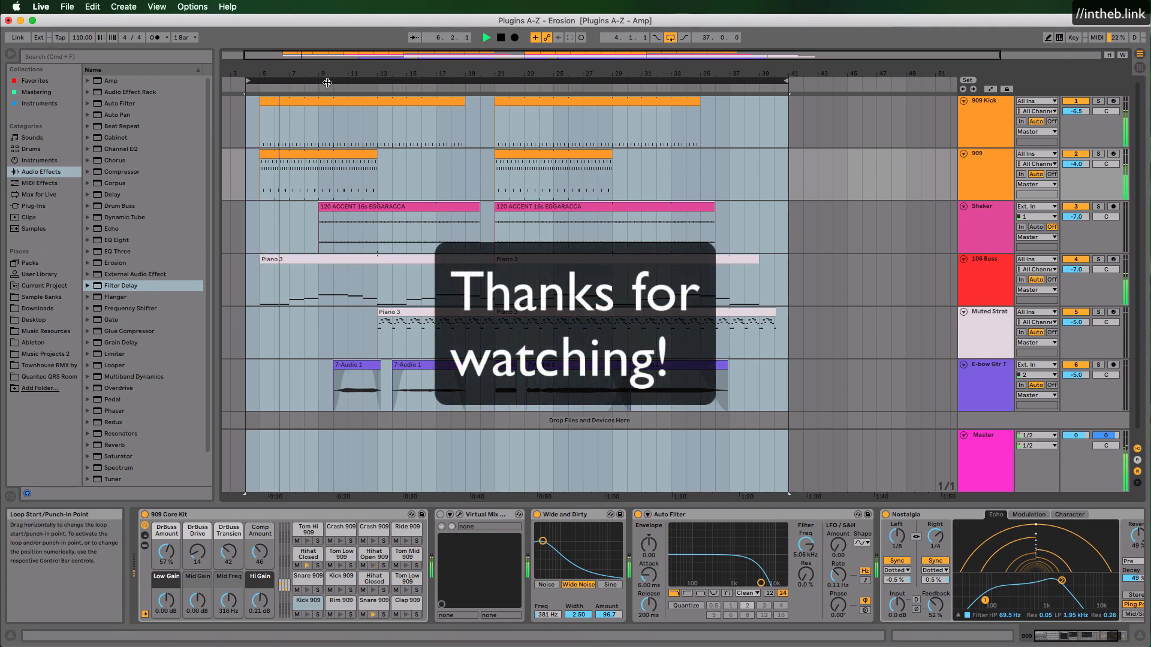
click(986, 339)
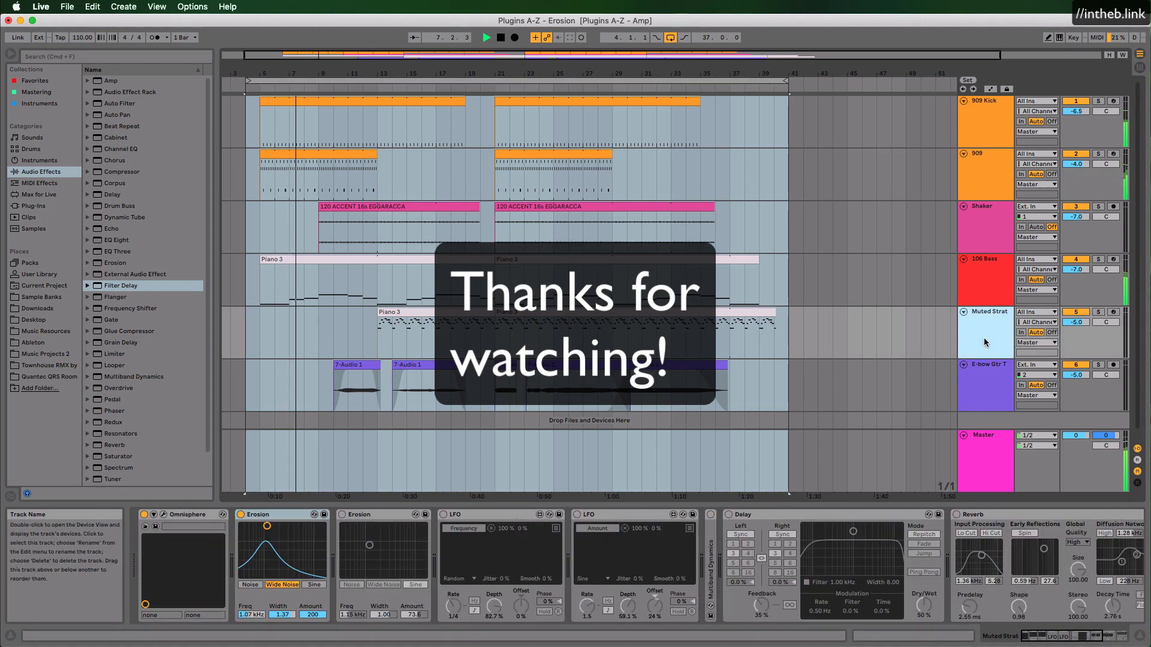
click(286, 519)
key(Delete)
Step: Activate the Muted Strat track's remaining Erosion, both LFOs, Multiband Dynamics, Delay and Reverb
click(240, 514)
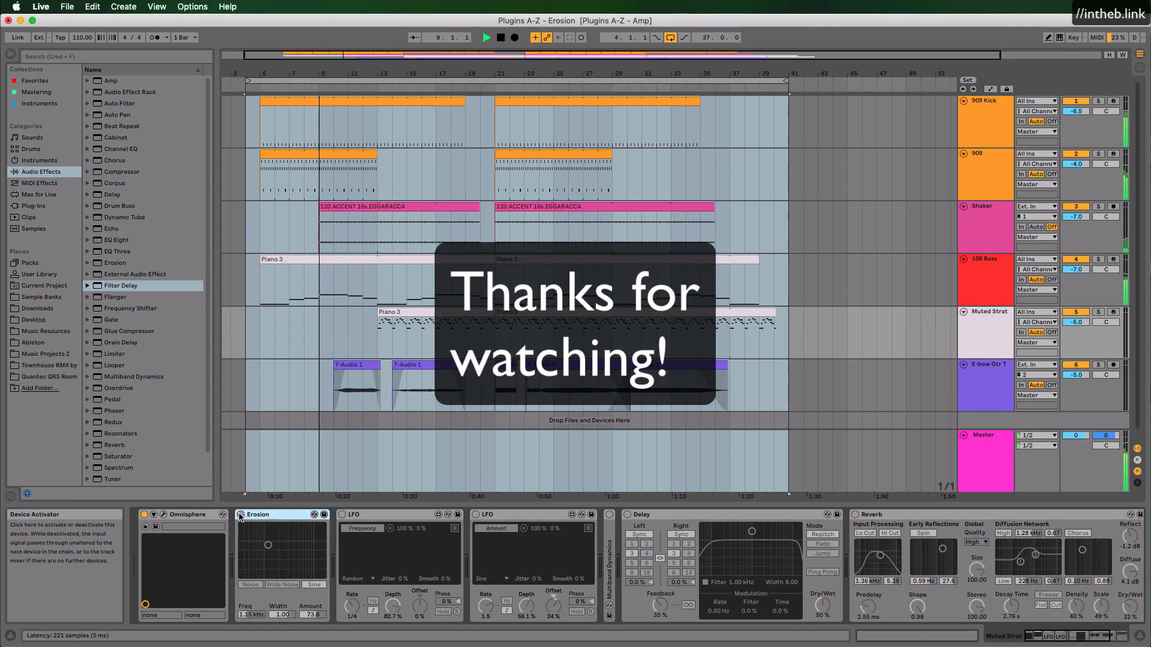
click(476, 515)
click(627, 515)
click(609, 515)
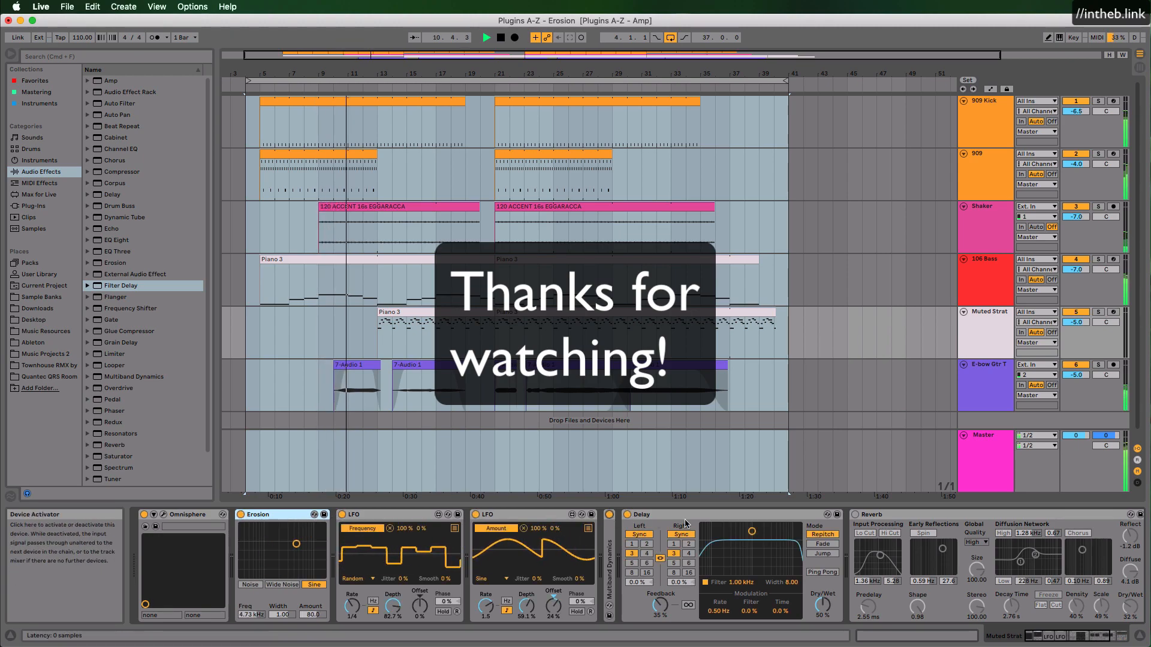
click(856, 515)
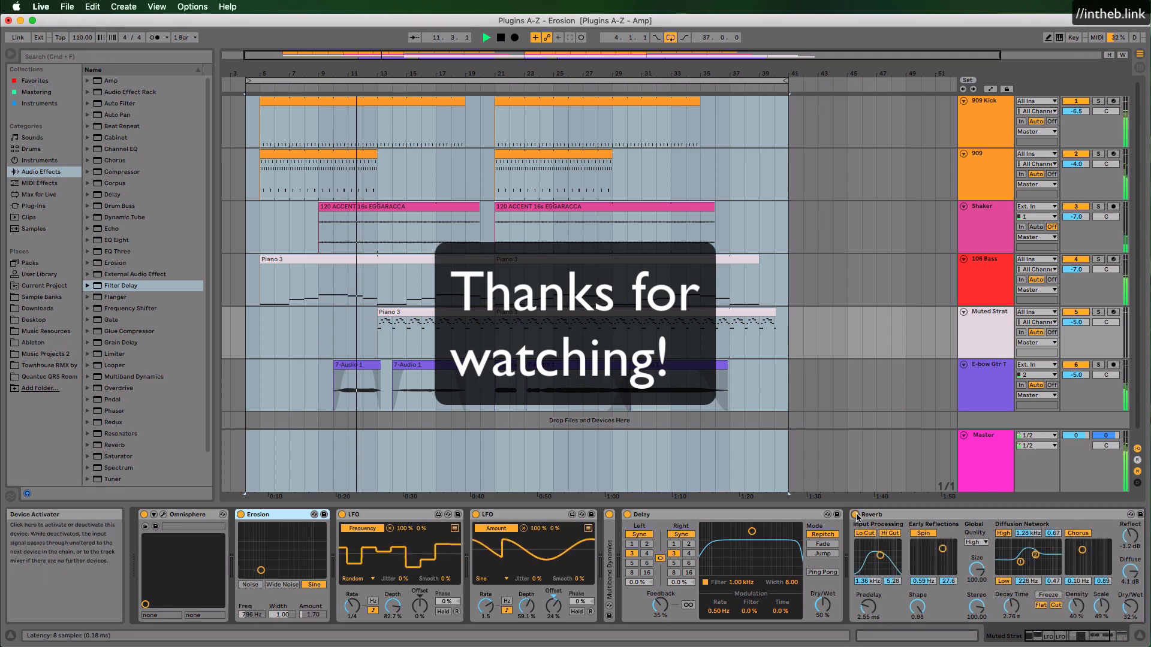
Step: View the E-bow guitar track's devices, then set the OTT amount on the Master track to 10%
click(989, 388)
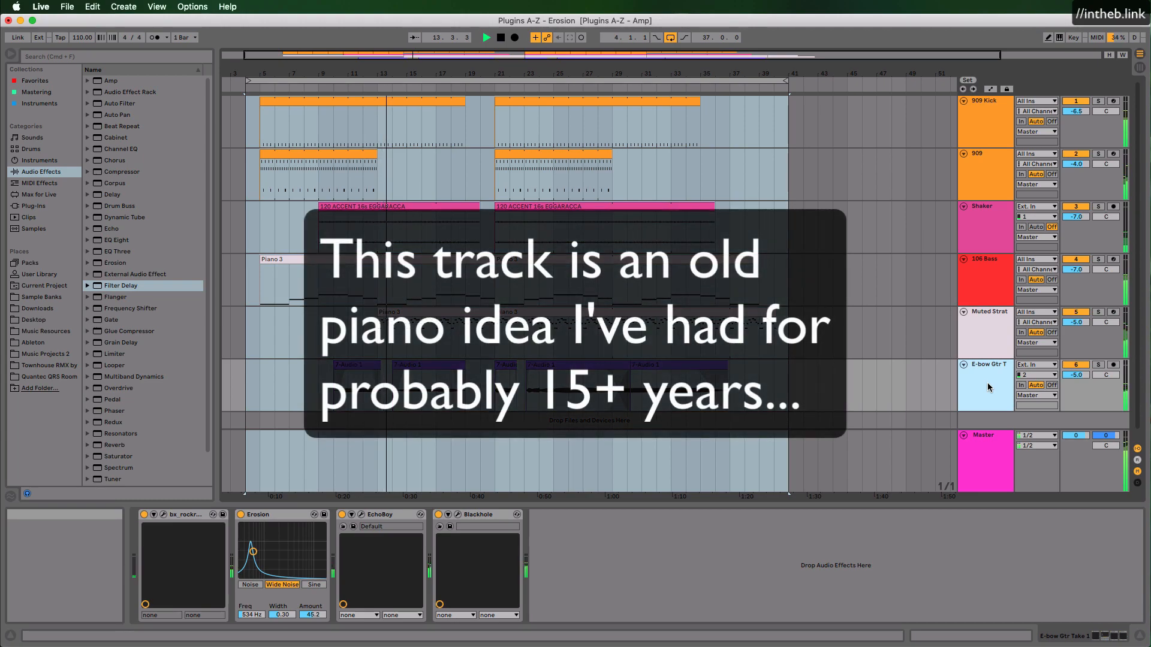
click(986, 459)
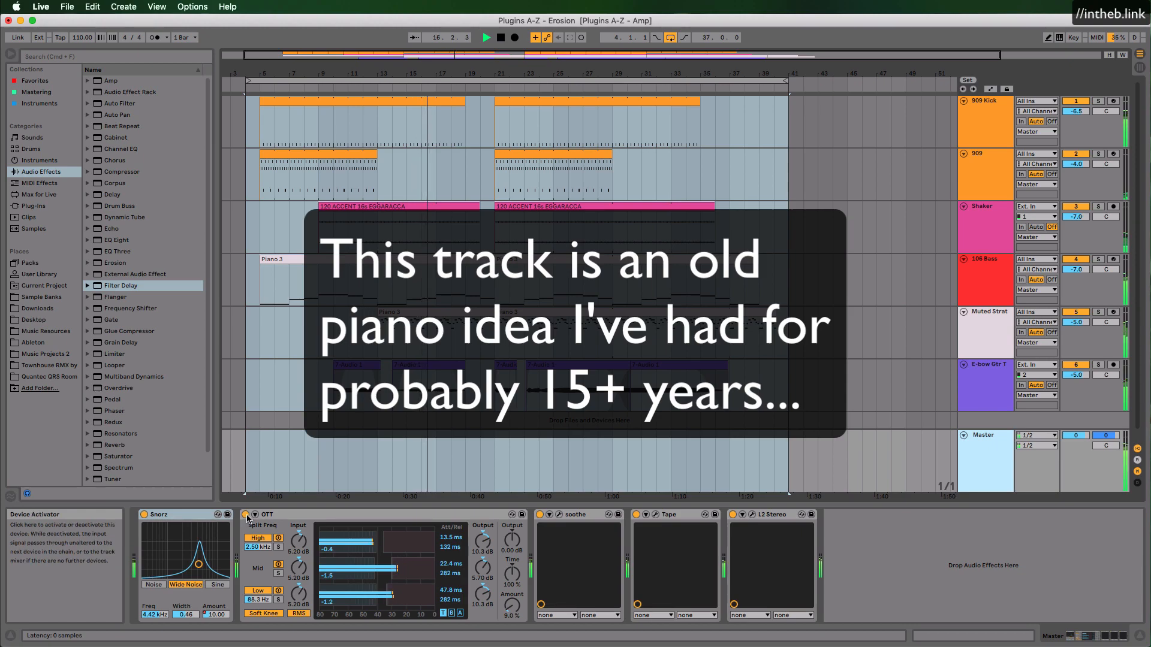
drag(512, 606, 511, 630)
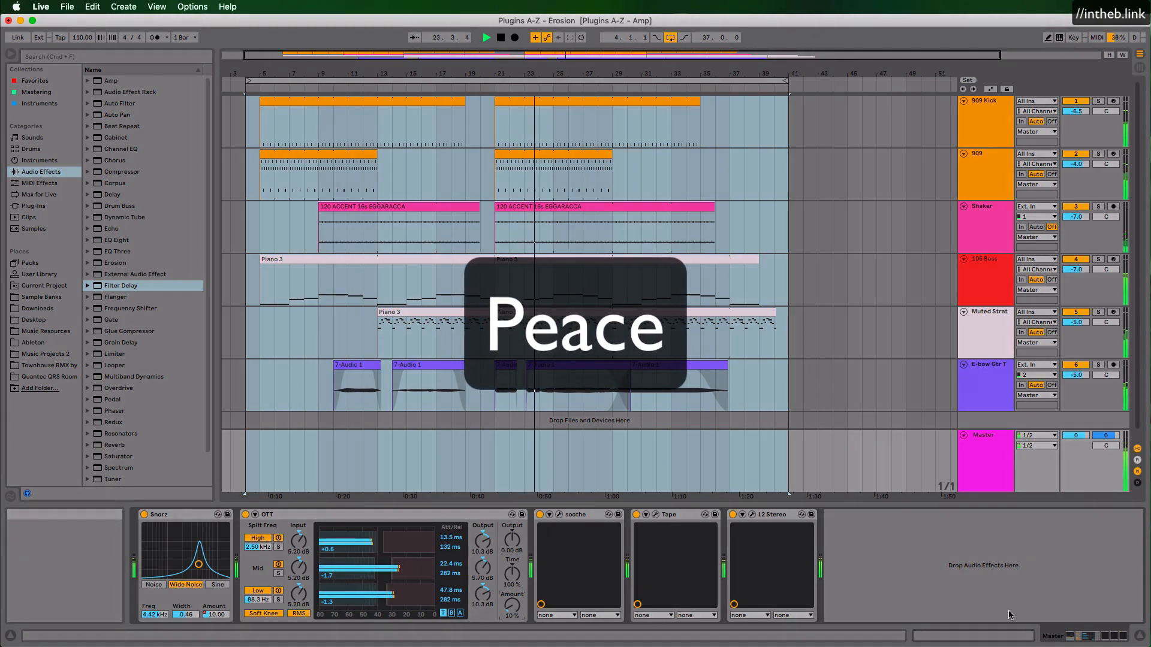
Step: Examine the device chains of the E-bow guitar, Muted Strat and 106 Bass tracks during playback
click(993, 392)
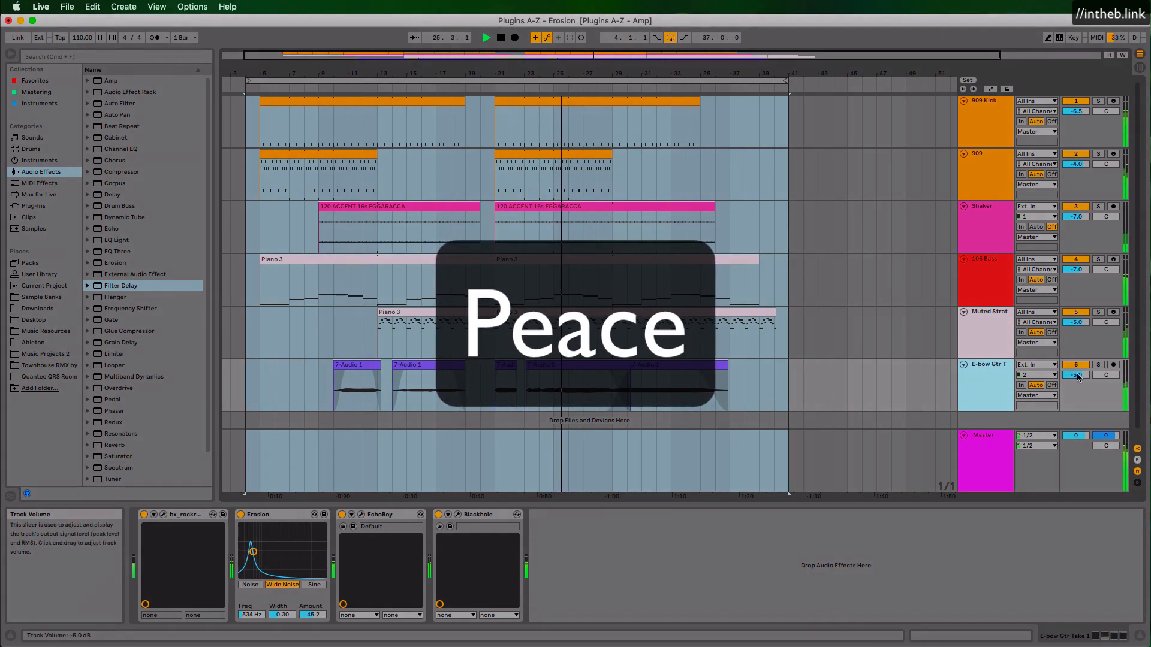
click(997, 333)
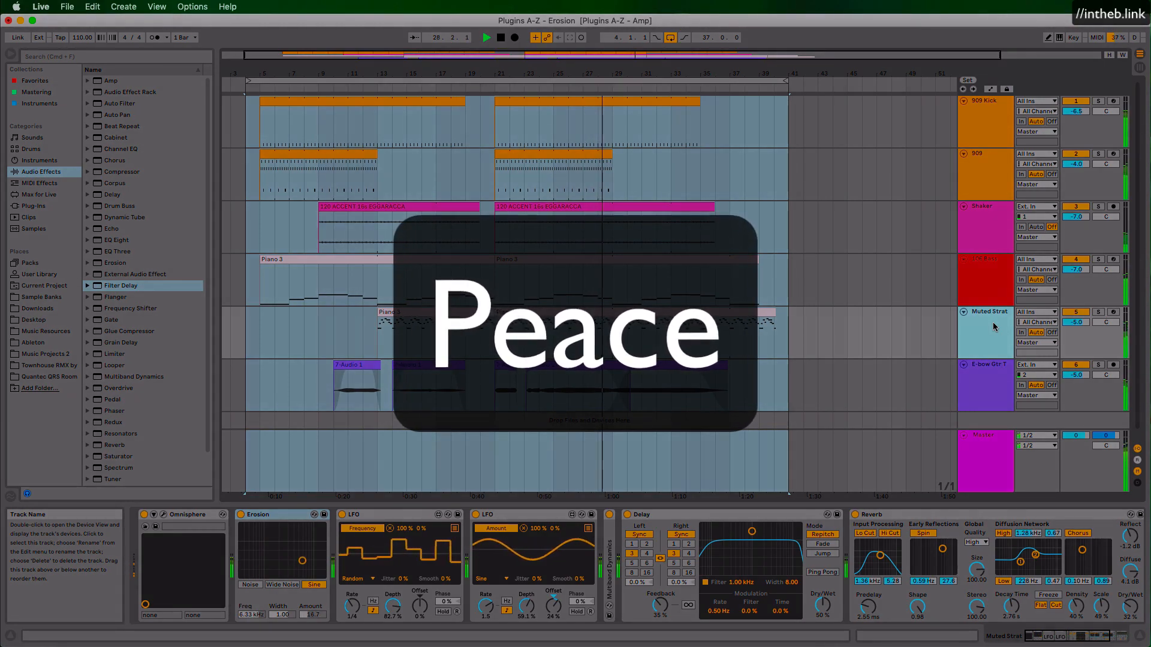
click(992, 277)
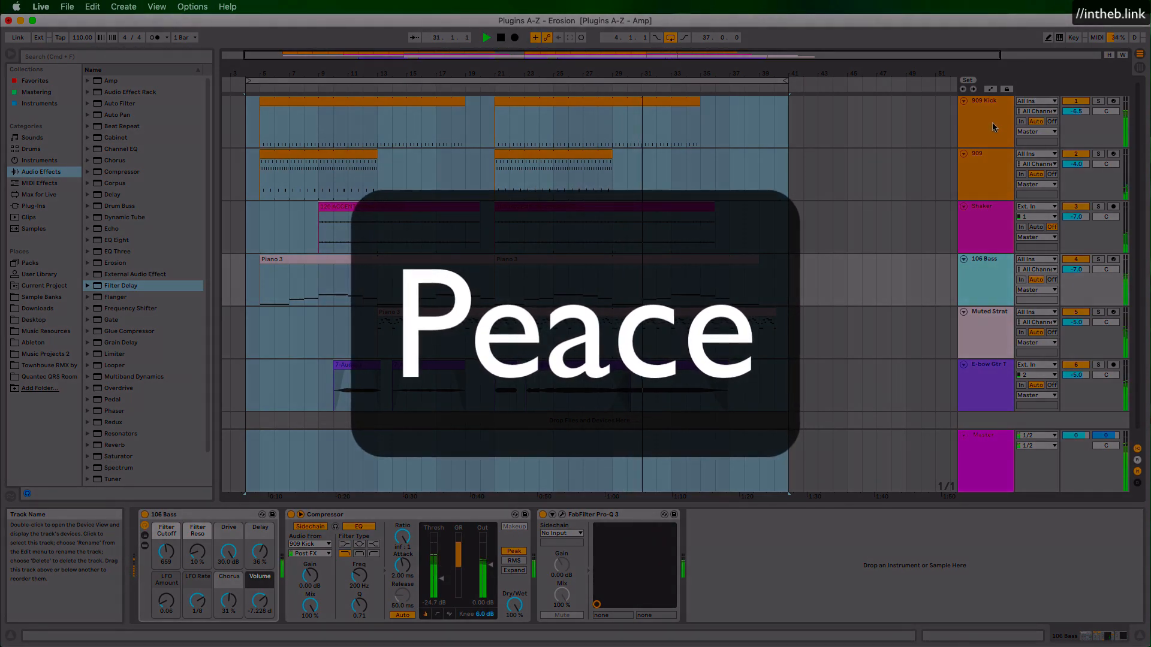
click(997, 327)
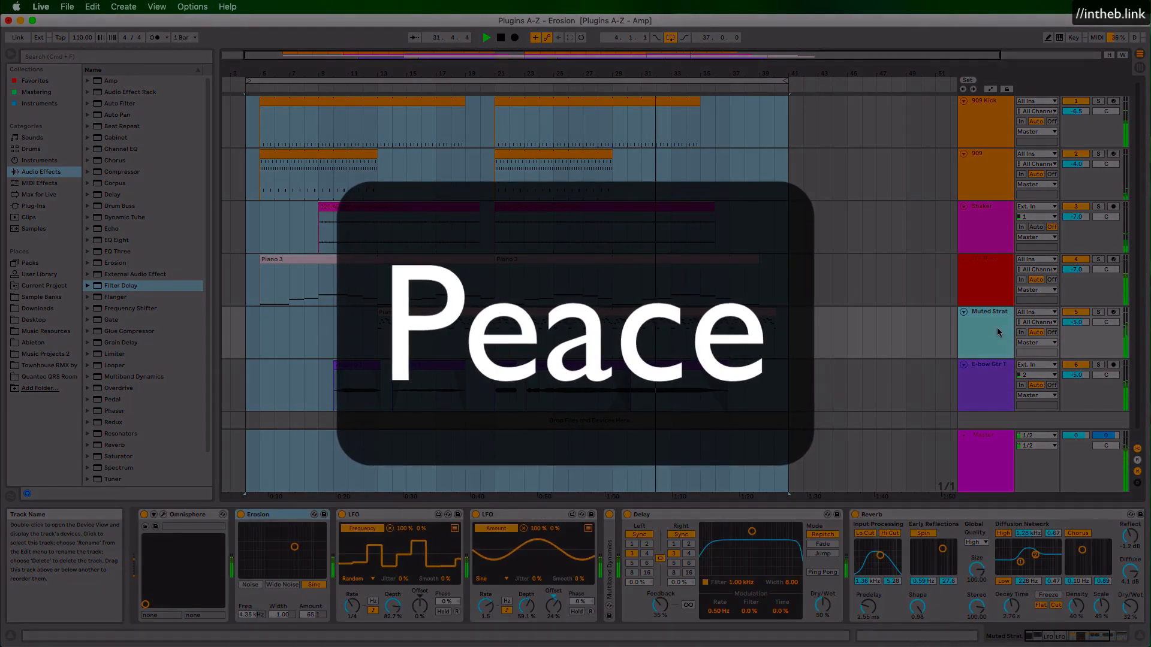